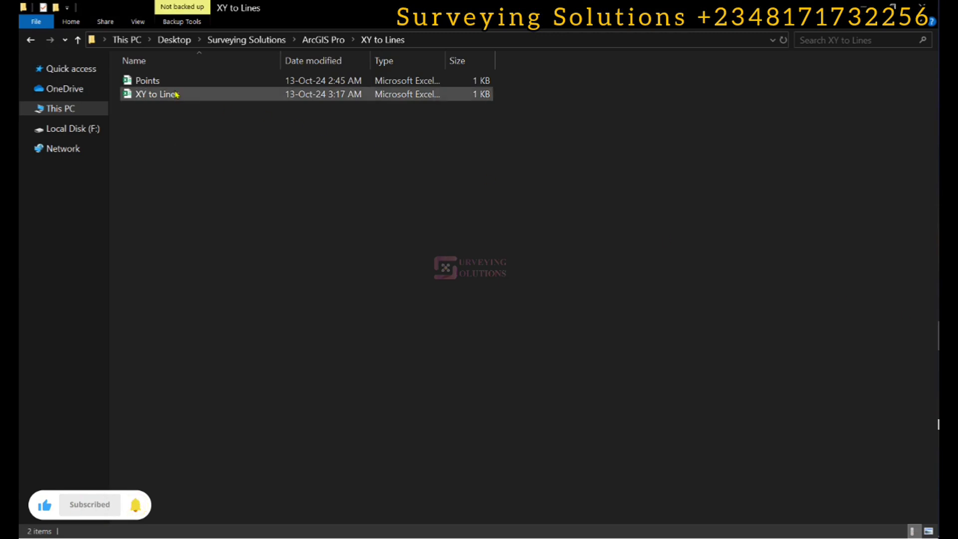
Step: Open the XY to Lines spreadsheet in Excel and autofit column A to the stadium names and column B to Capacity
double_click(176, 93)
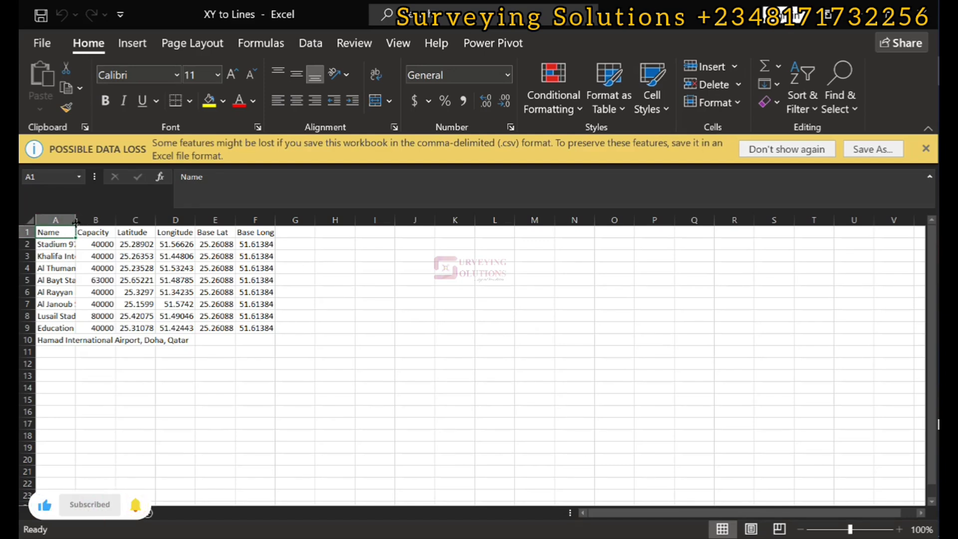
double_click(75, 222)
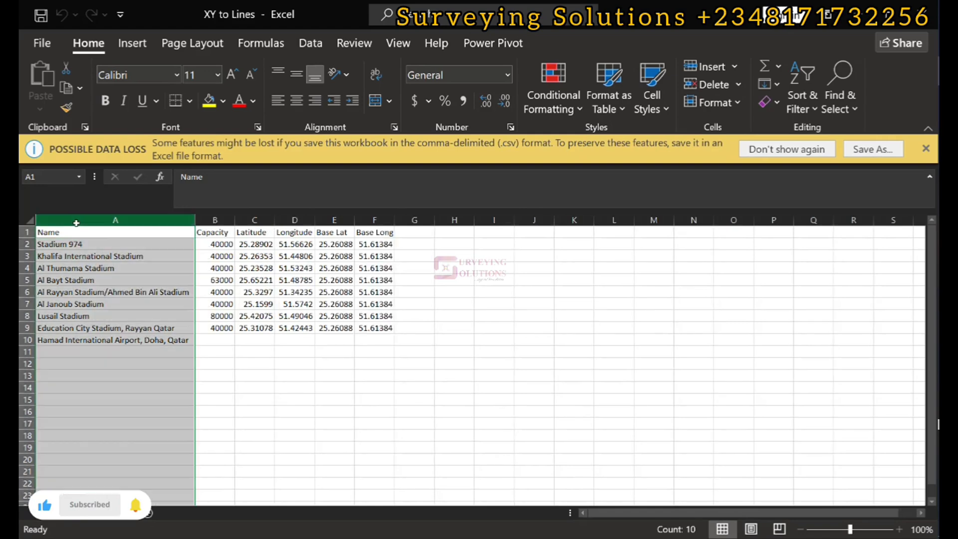
double_click(235, 220)
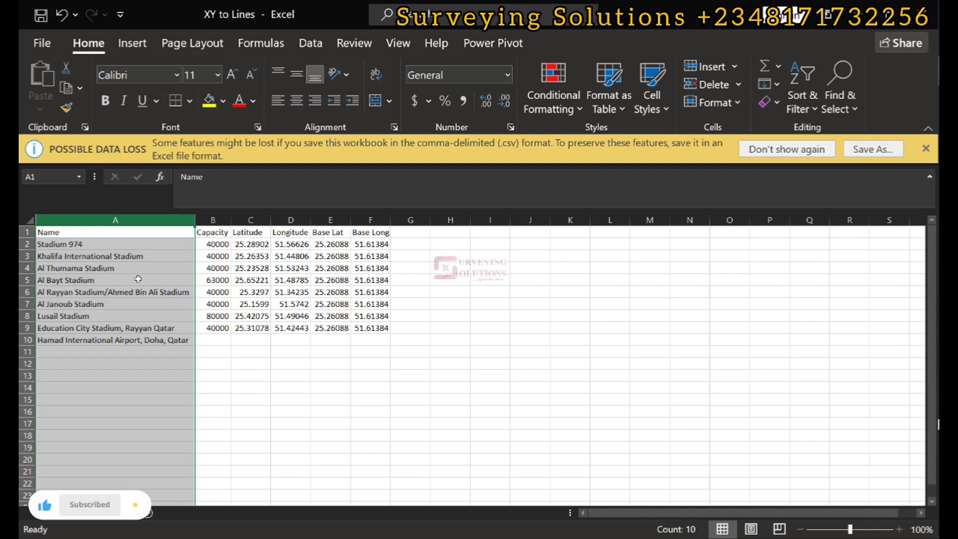
left_click(106, 254)
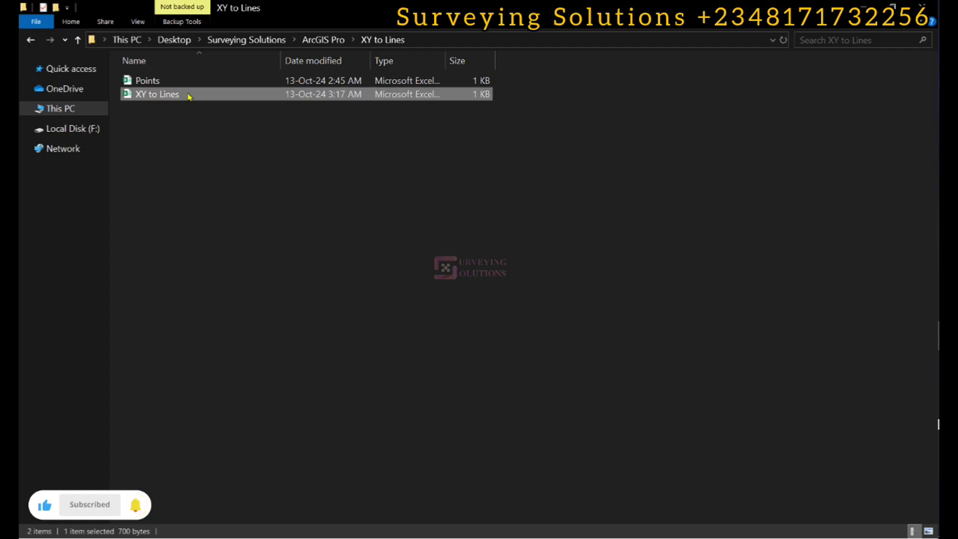
Step: Add XY to Lines.csv to the project and name the Display XY Data output XYtoLines_XYTableToPoint1
left_click_drag(190, 97, 453, 247)
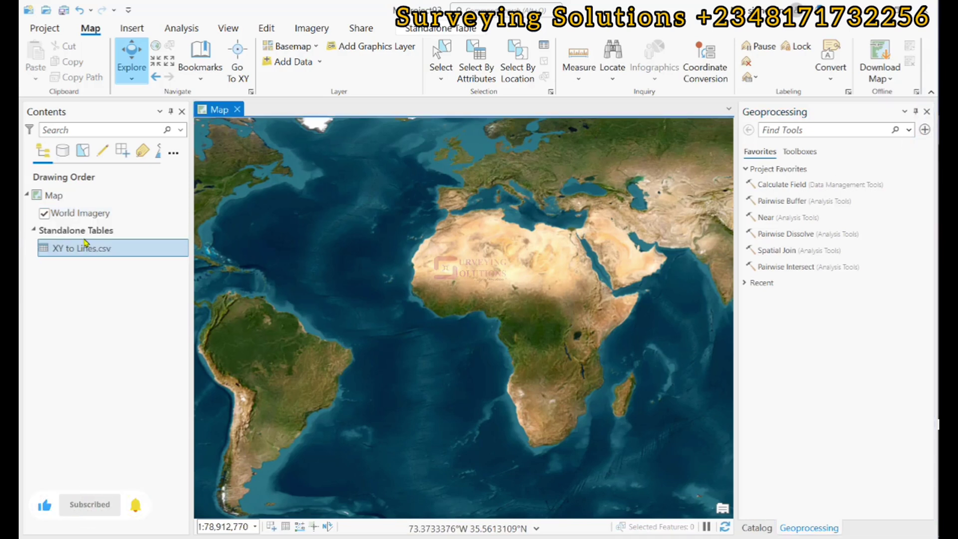
left_click(79, 254)
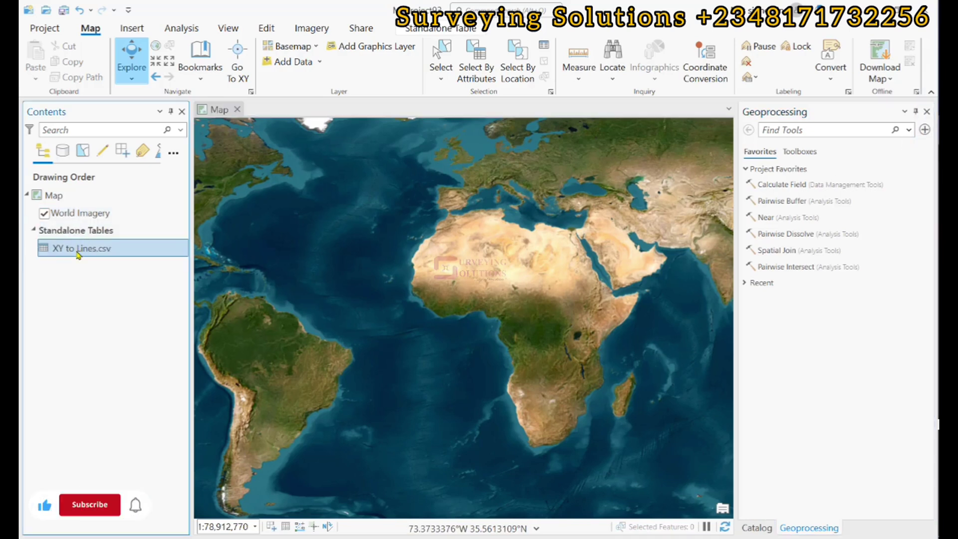
right_click(78, 254)
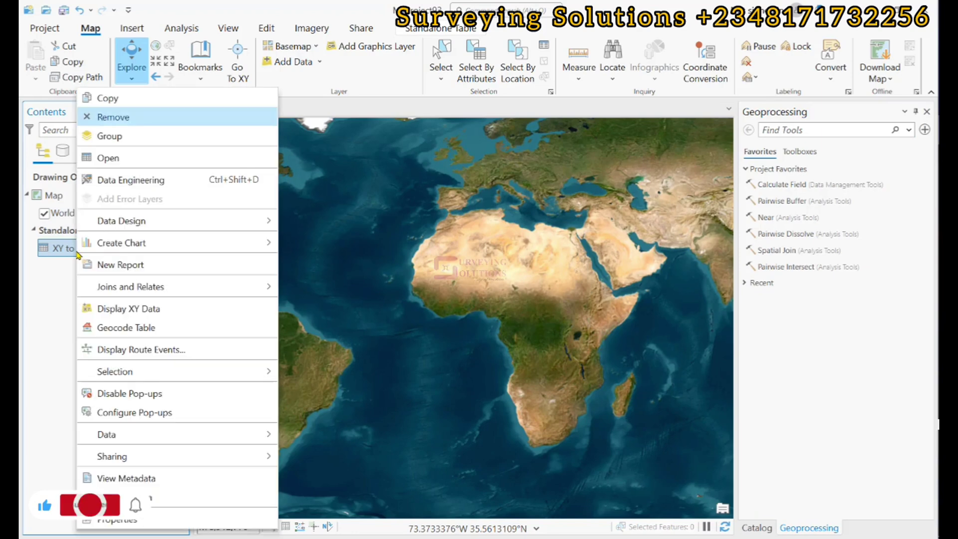
left_click(148, 312)
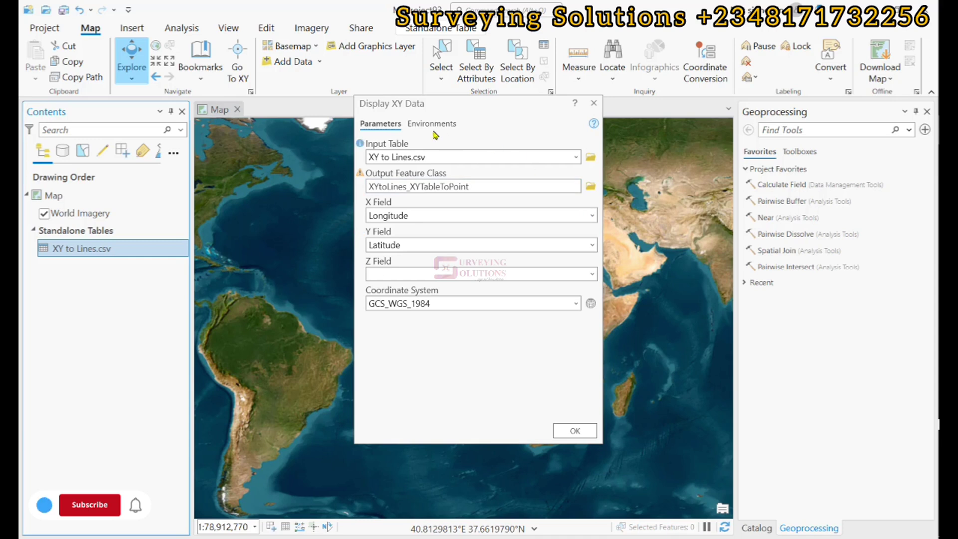
left_click(490, 186)
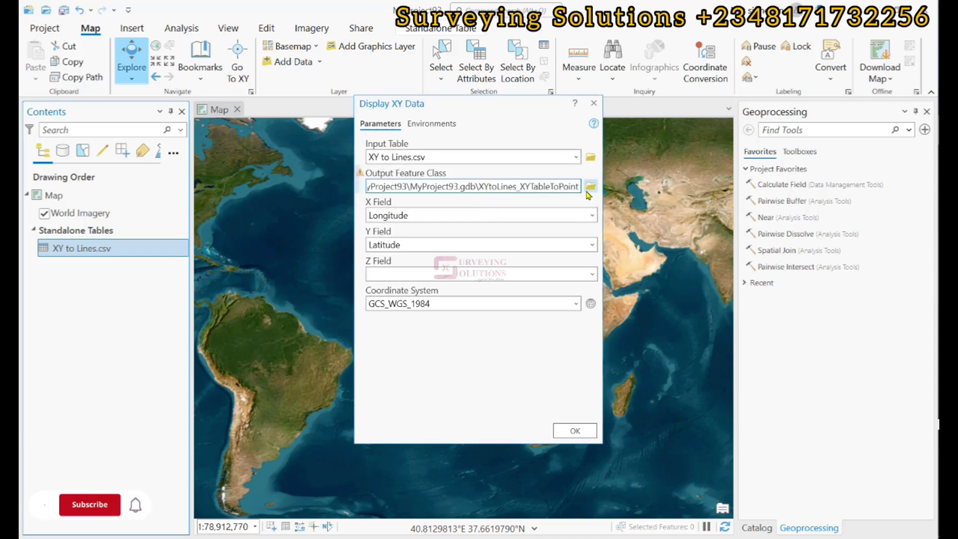
type("1")
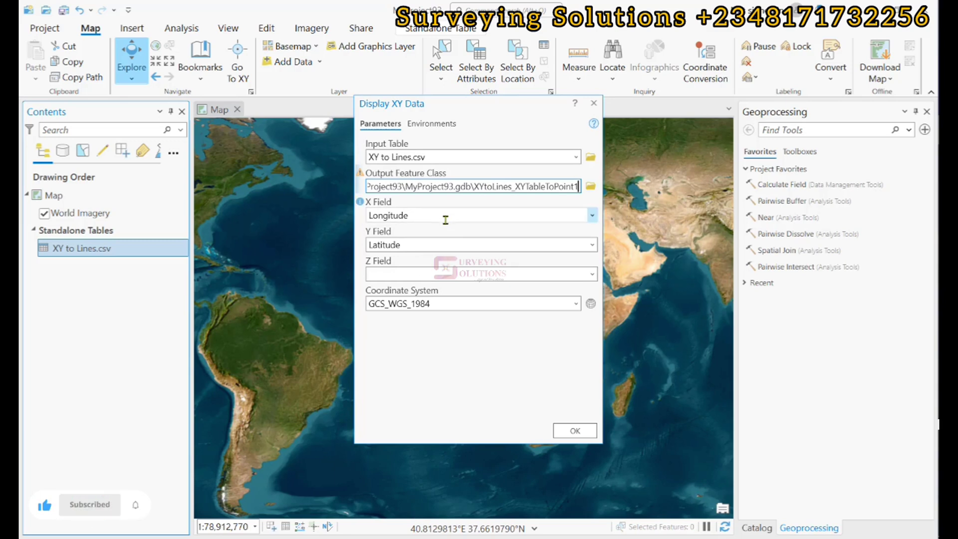
key("Tab")
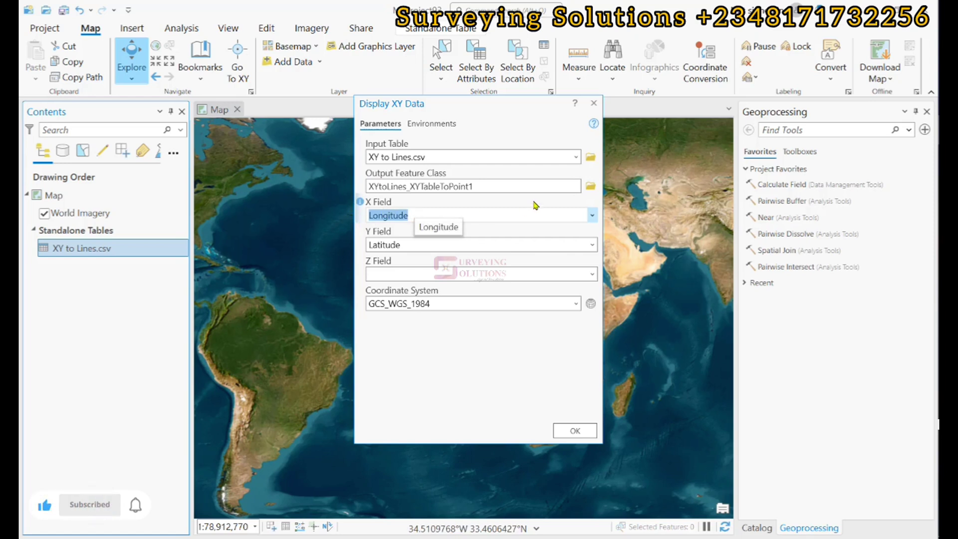
Step: Keep Longitude as the X field and GCS_WGS_1984 as the coordinate system
left_click(593, 217)
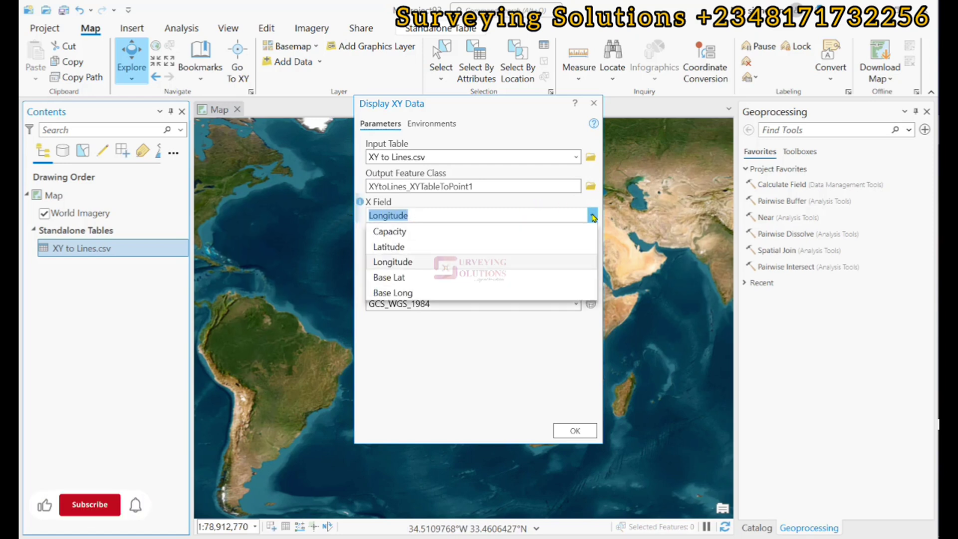
left_click(593, 218)
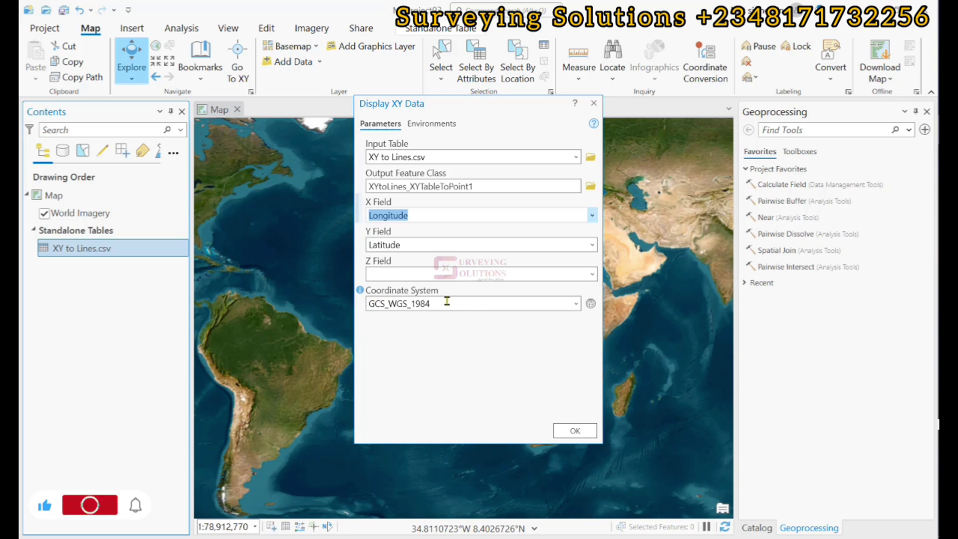
left_click(430, 304)
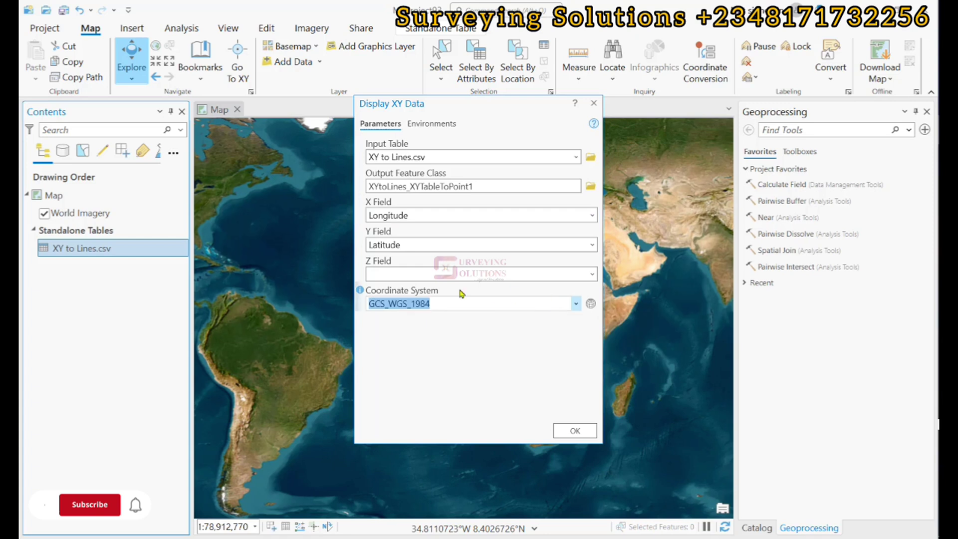
left_click(593, 310)
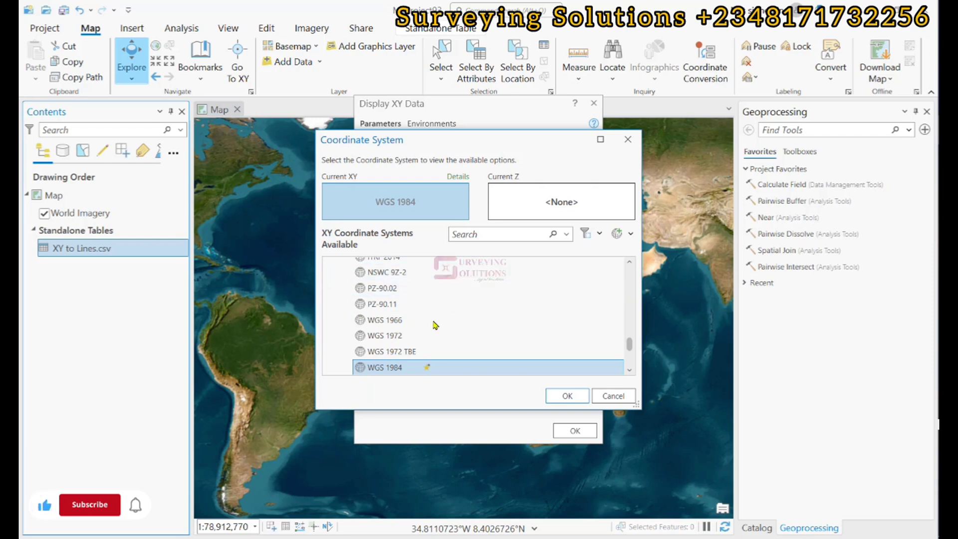
scroll(415, 310, "up", 4)
scroll(415, 310, "up", 10)
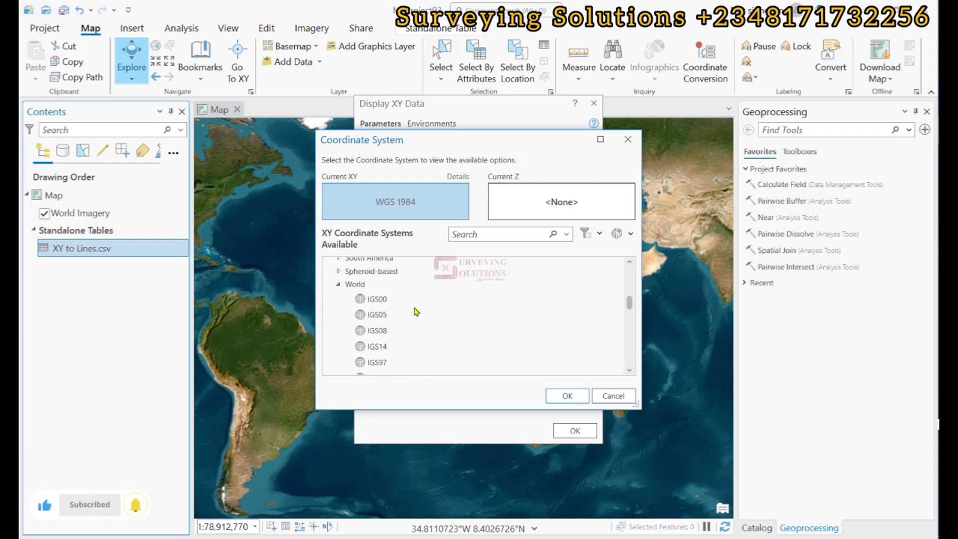
scroll(415, 310, "down", 3)
scroll(416, 311, "up", 5)
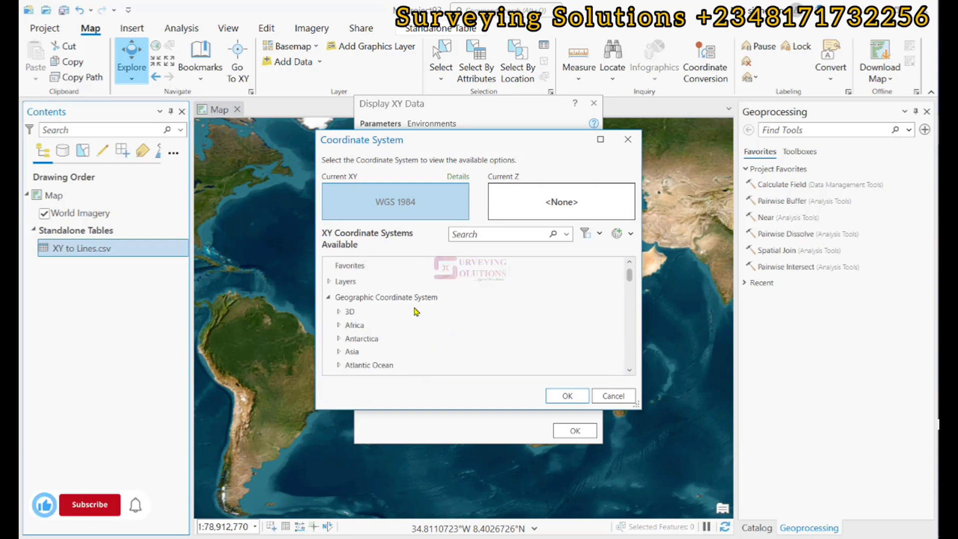
left_click(330, 298)
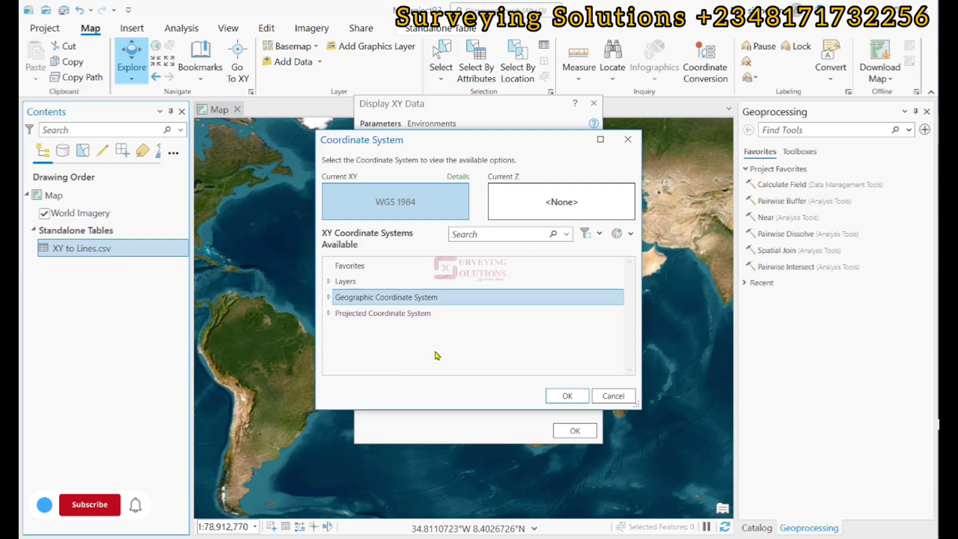
left_click(628, 141)
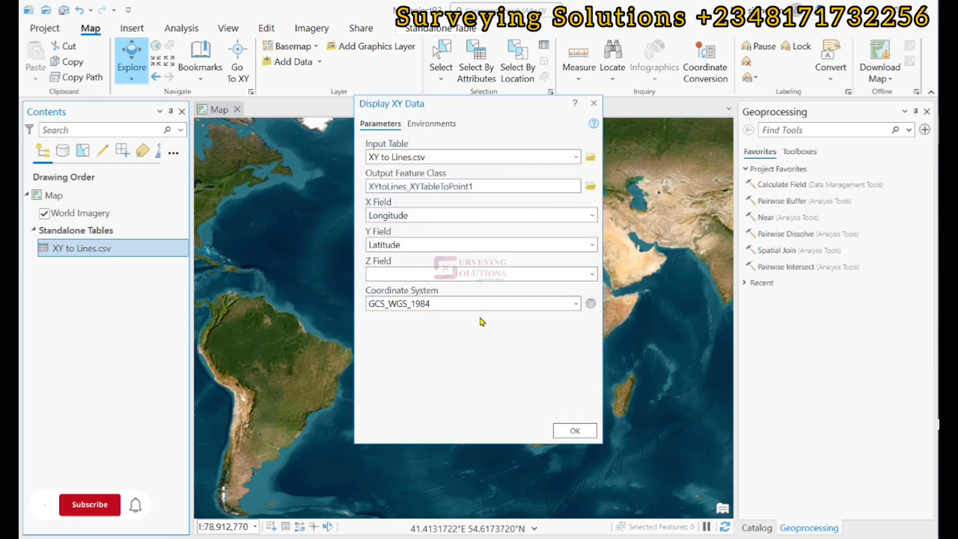
Step: Run Display XY Data to create the stadium points over the World Imagery basemap
left_click(574, 429)
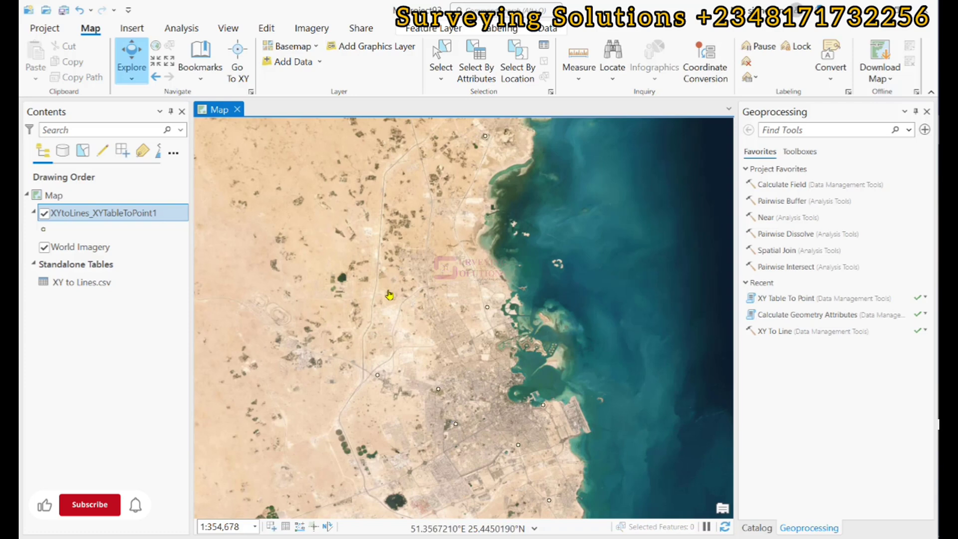
left_click(45, 247)
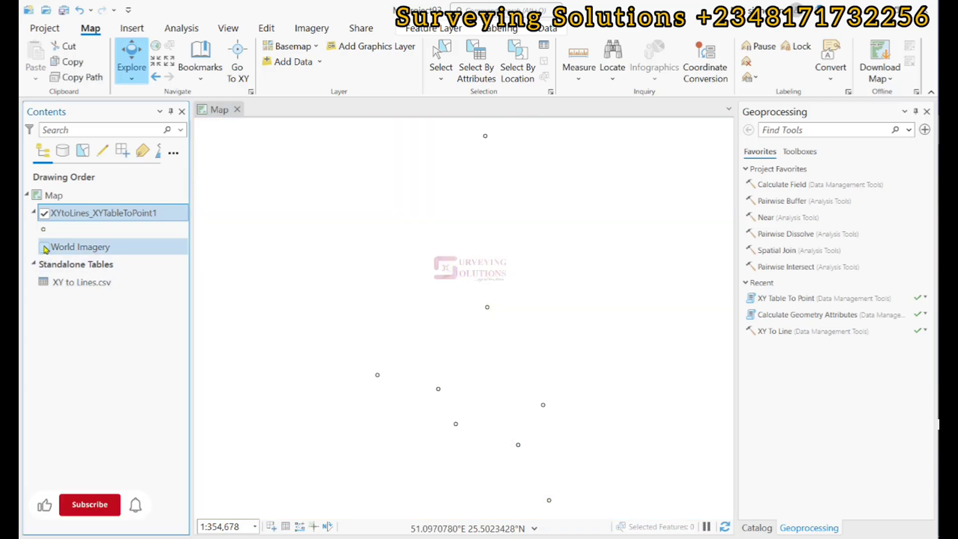
left_click(45, 246)
Step: Style the stadium points as red 10 pt dots
left_click(45, 230)
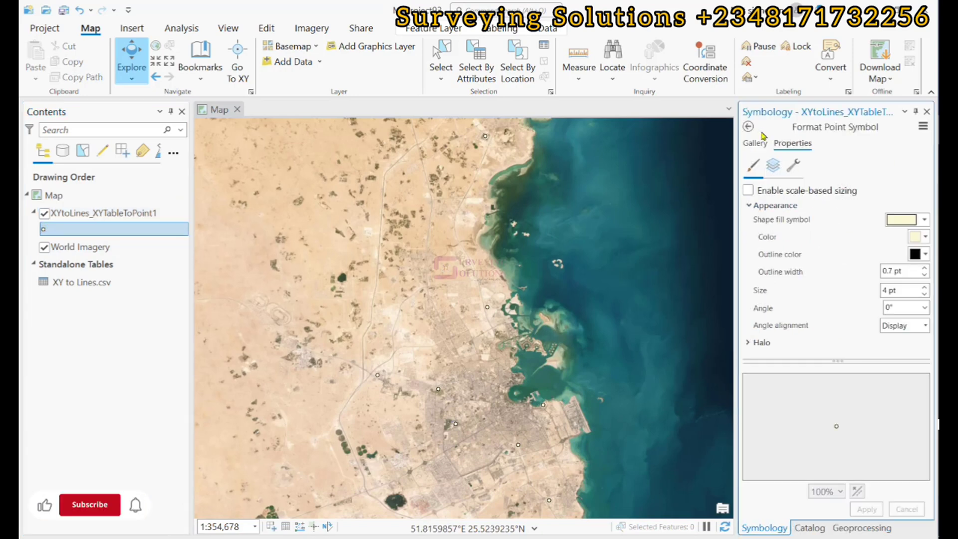
left_click(925, 236)
left_click(832, 272)
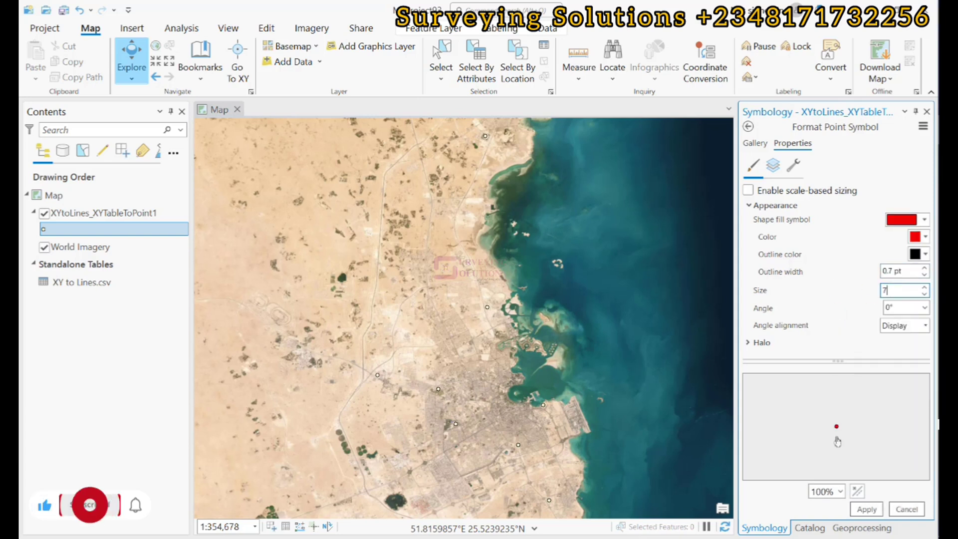
key("Tab")
type("10")
key("Return")
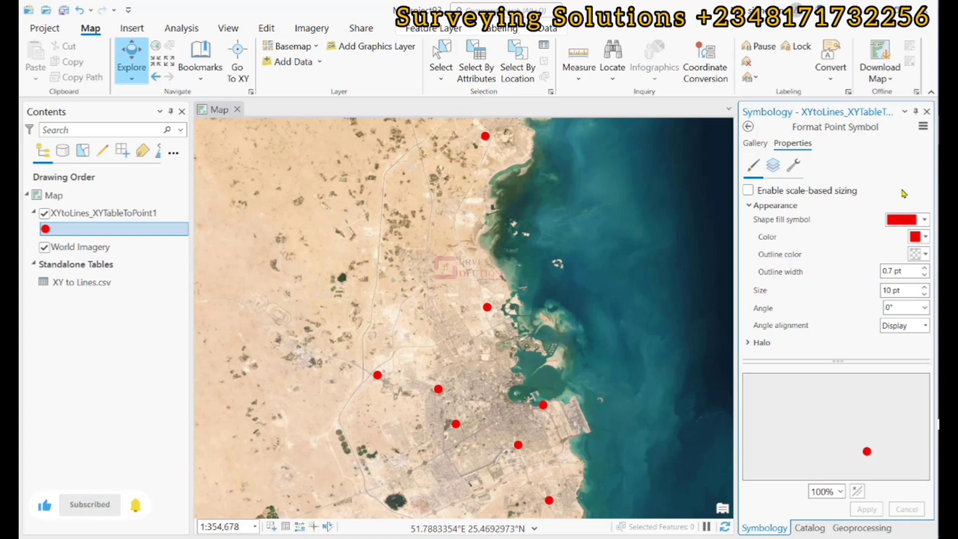
left_click(747, 127)
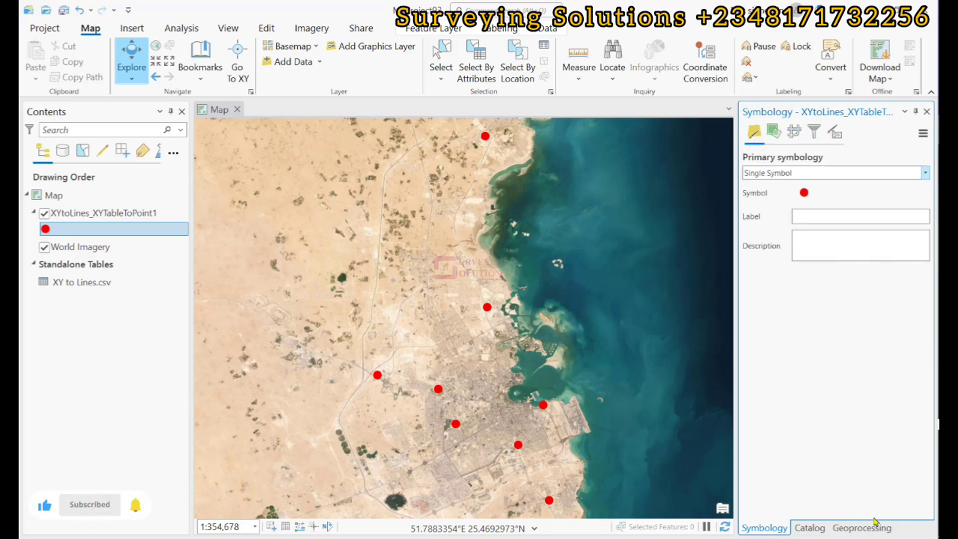
Step: Find the XY To Line tool in Geoprocessing by searching 'xy t'
left_click(861, 528)
left_click(784, 131)
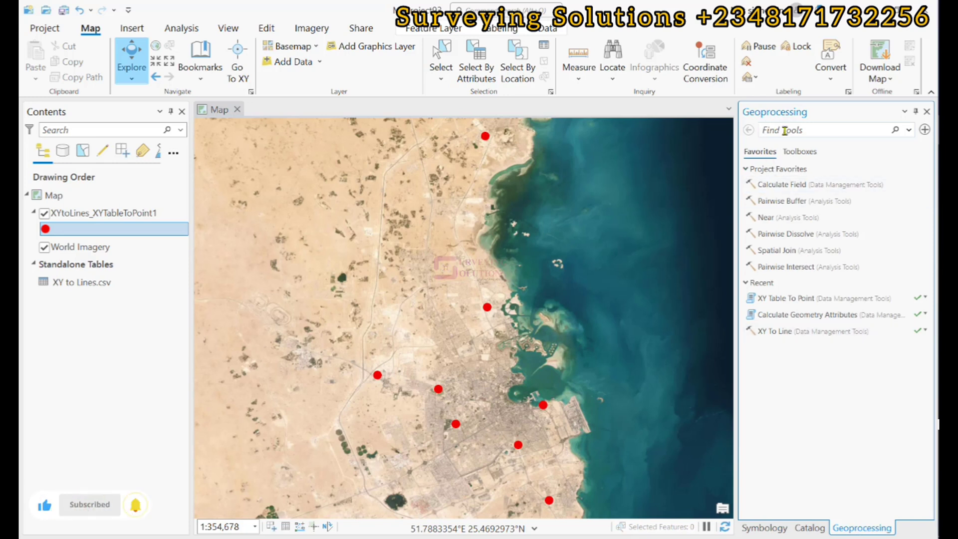
type("xy t")
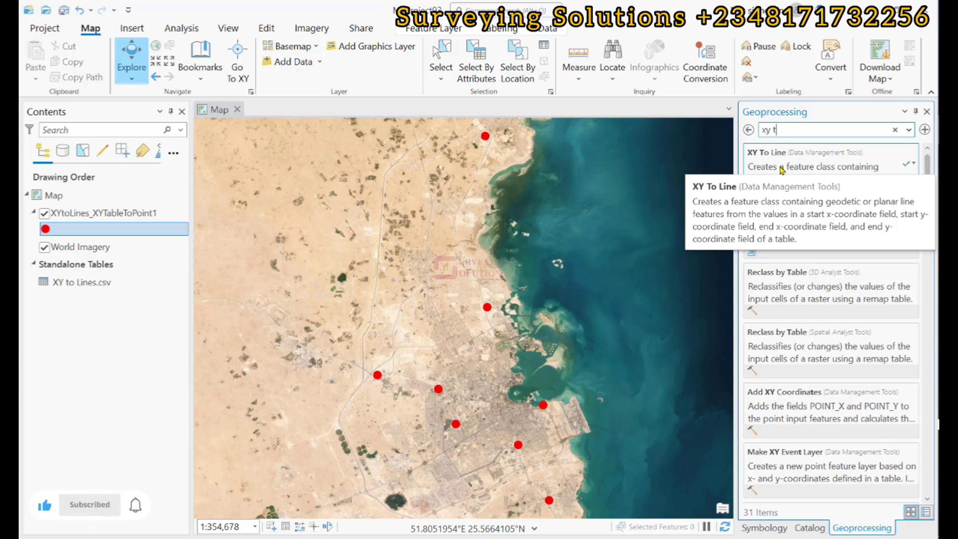
left_click(781, 170)
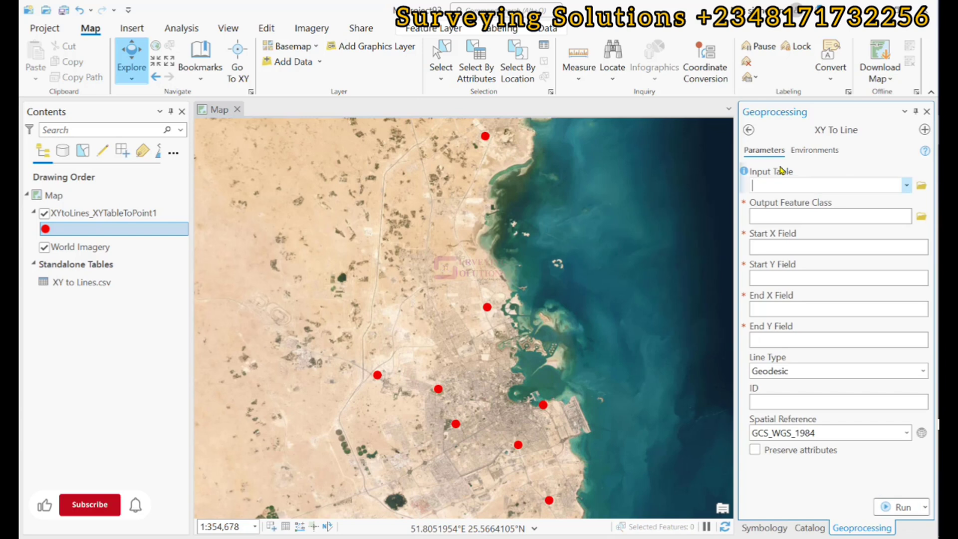
Step: Use XYtoLines_XYTableToPoint1 as input table, with Longitude as start X and Latitude as start Y
left_click(906, 185)
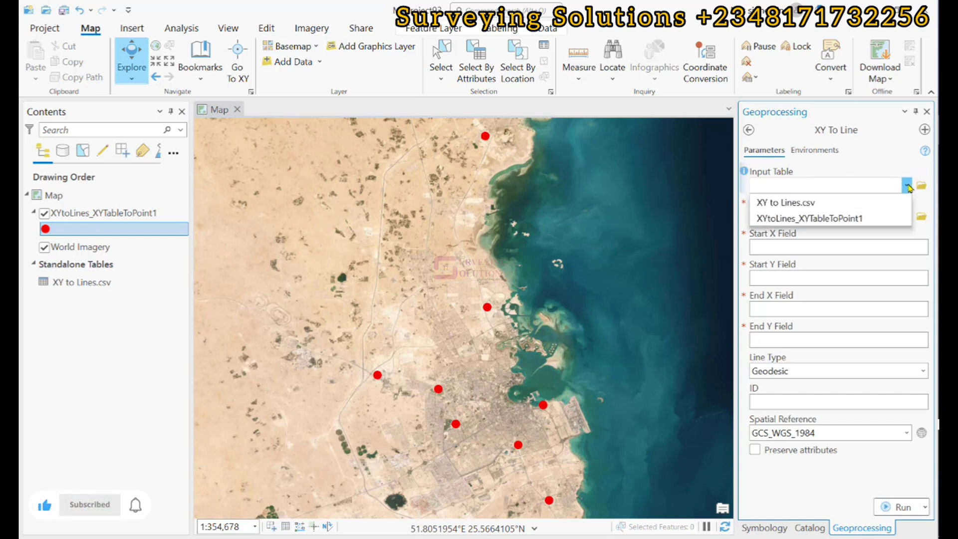
left_click(818, 221)
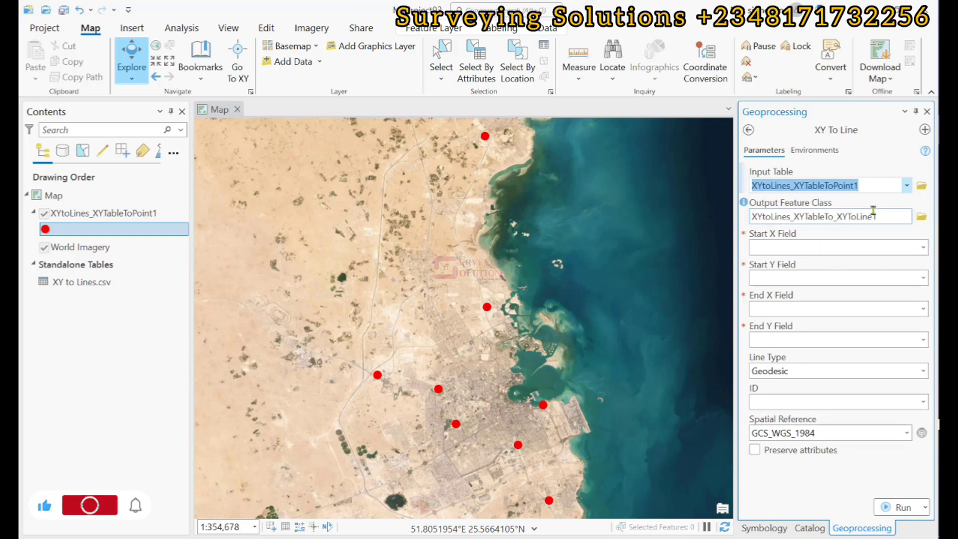
left_click(911, 247)
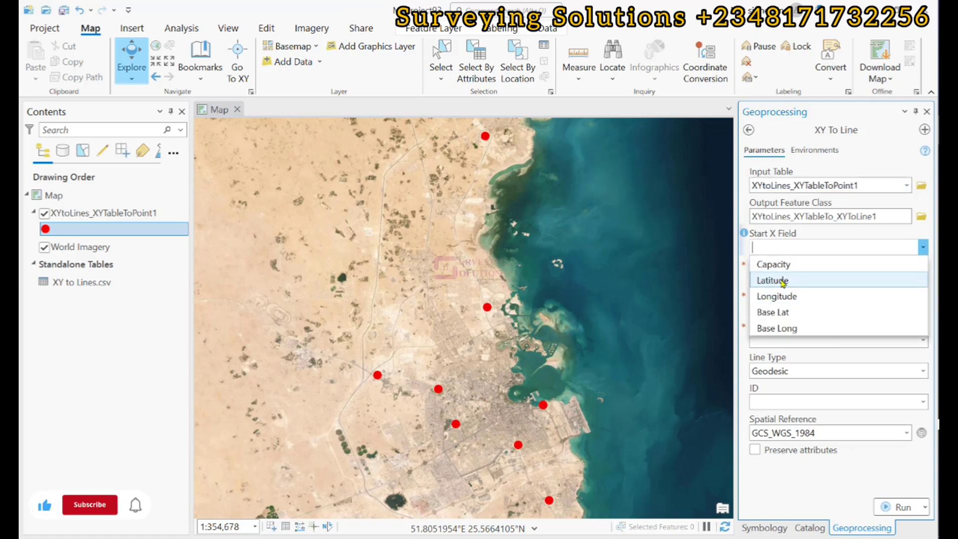
left_click(781, 297)
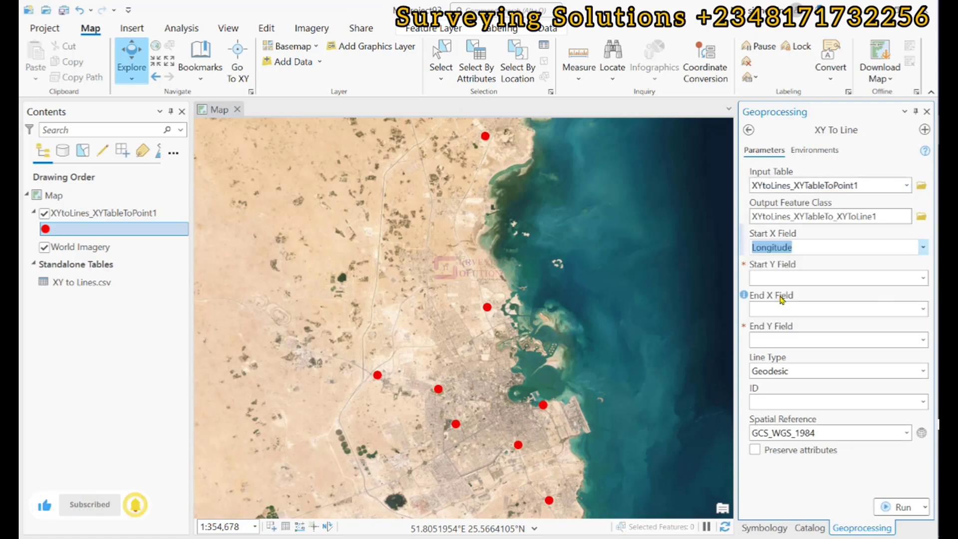
left_click(922, 279)
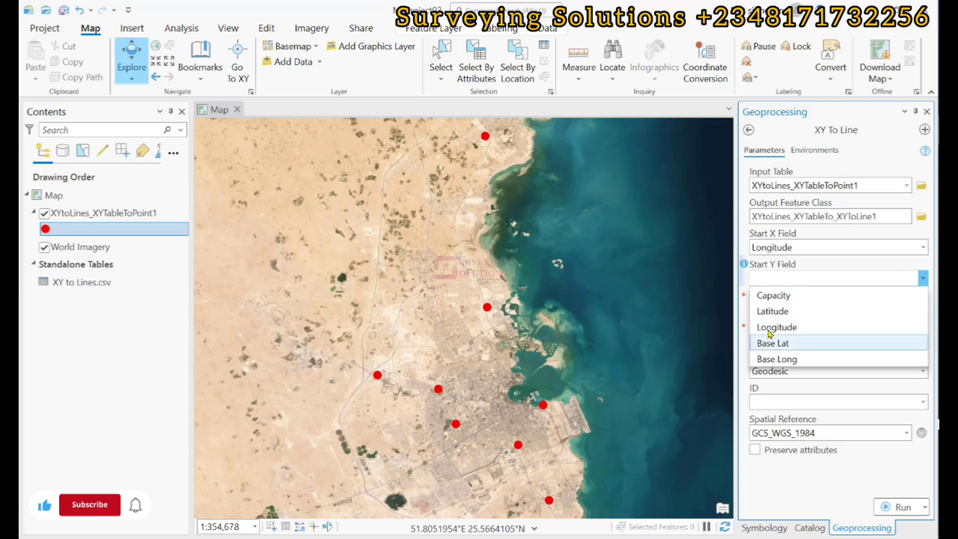
left_click(774, 312)
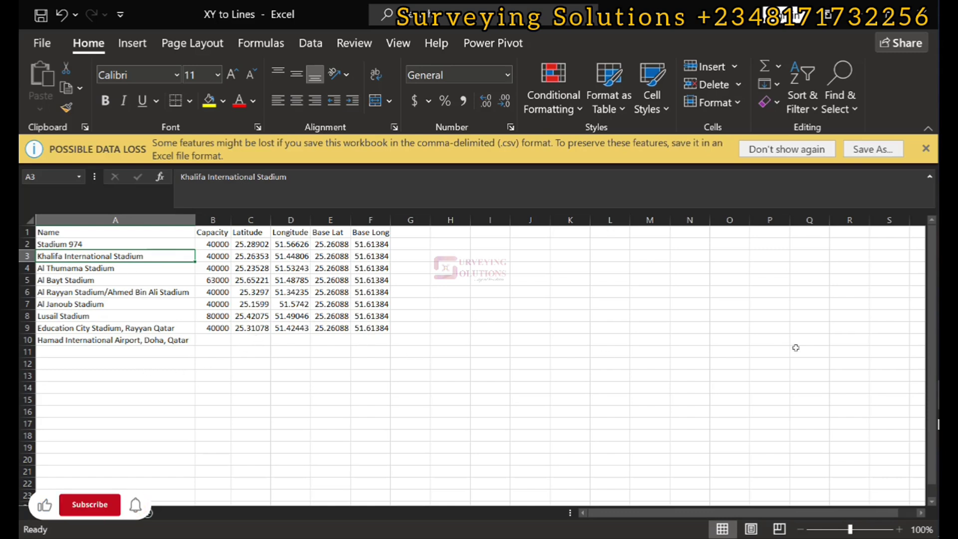
key("alt+Tab")
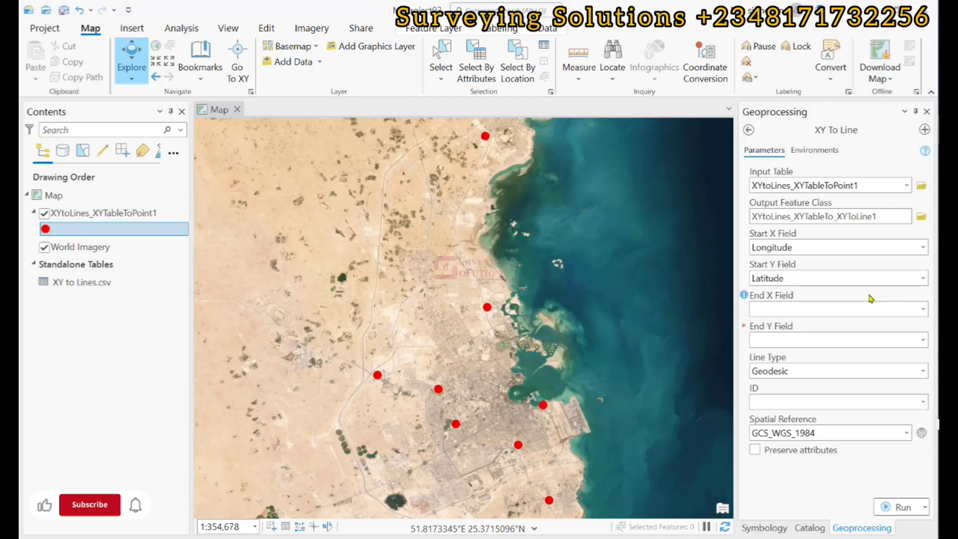
Step: Choose Base Long for the End X Field and Base Lat for the End Y Field
left_click(923, 309)
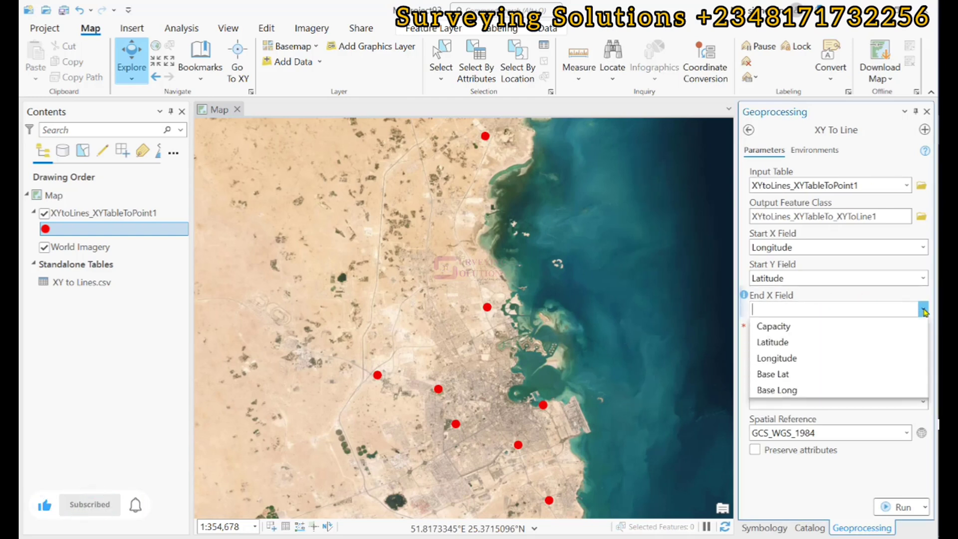
left_click(785, 390)
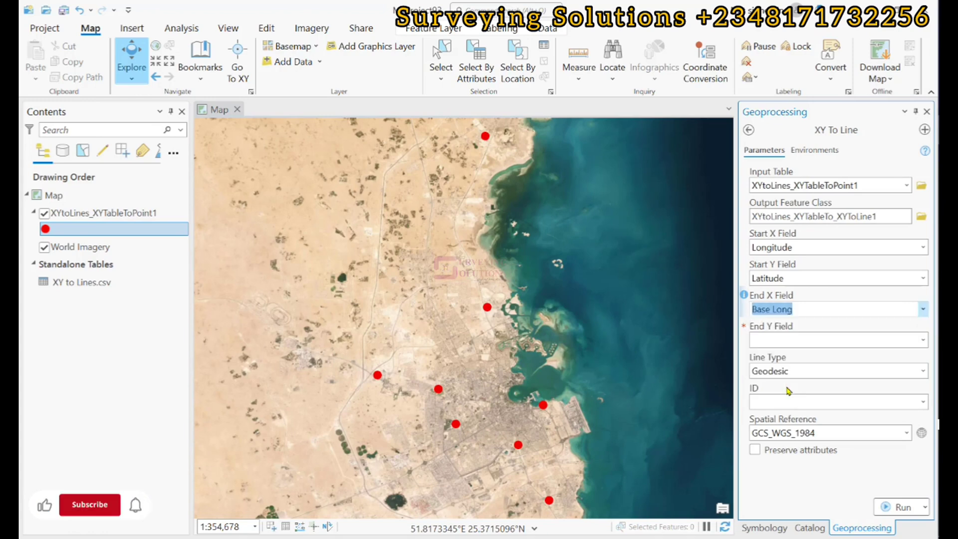
left_click(923, 342)
left_click(766, 405)
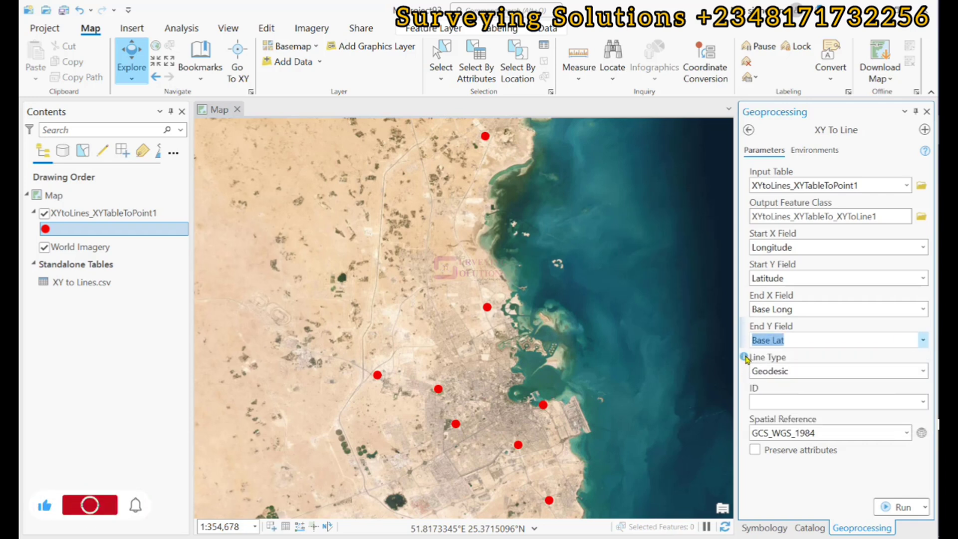
mouse_move(744, 358)
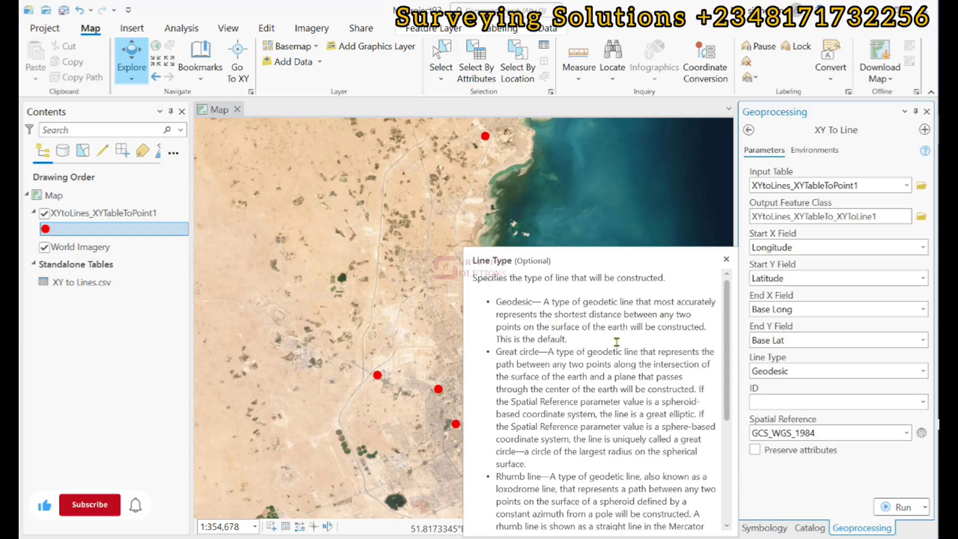
scroll(592, 354, "down", 1)
scroll(573, 359, "down", 3)
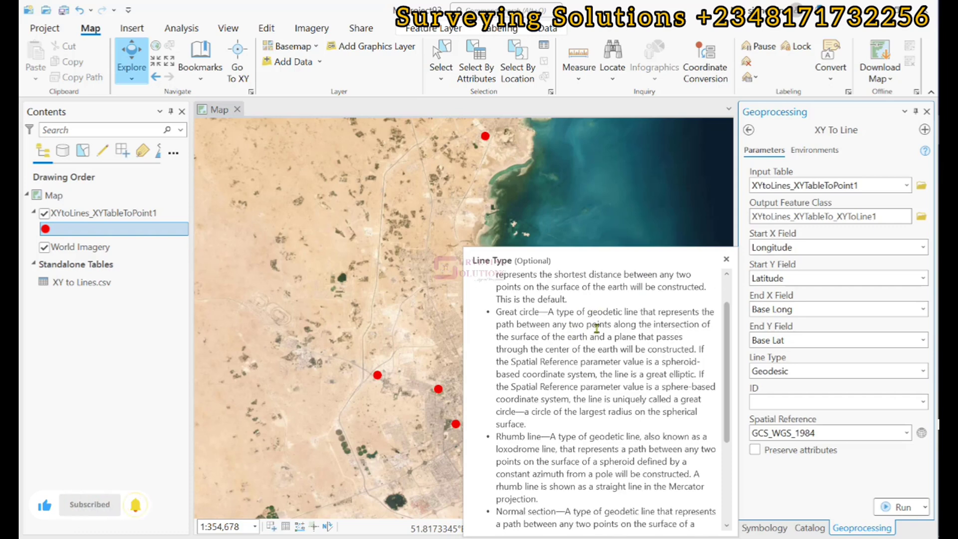
scroll(579, 399, "down", 2)
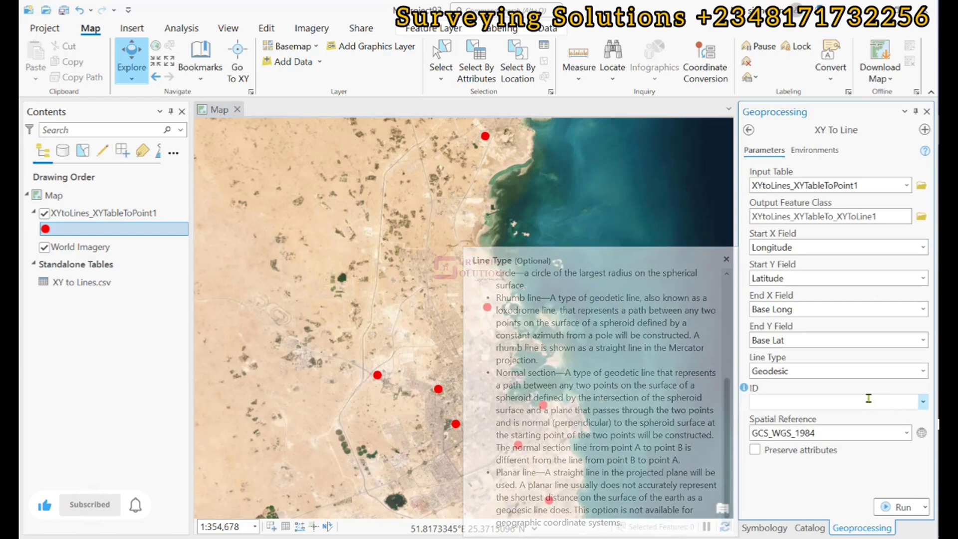
Step: Leave Line Type at Geodesic and pick the Name field as the line ID
left_click(922, 375)
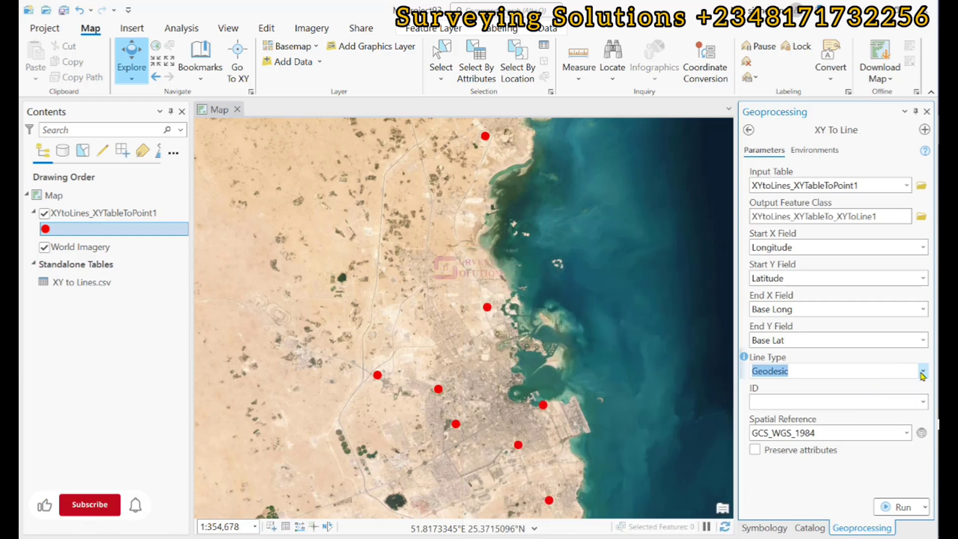
left_click(924, 372)
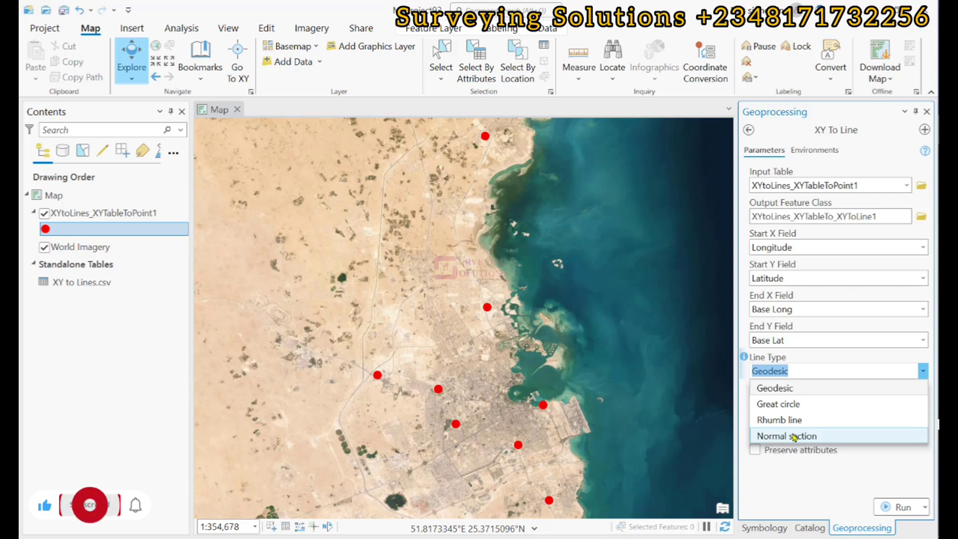
left_click(788, 372)
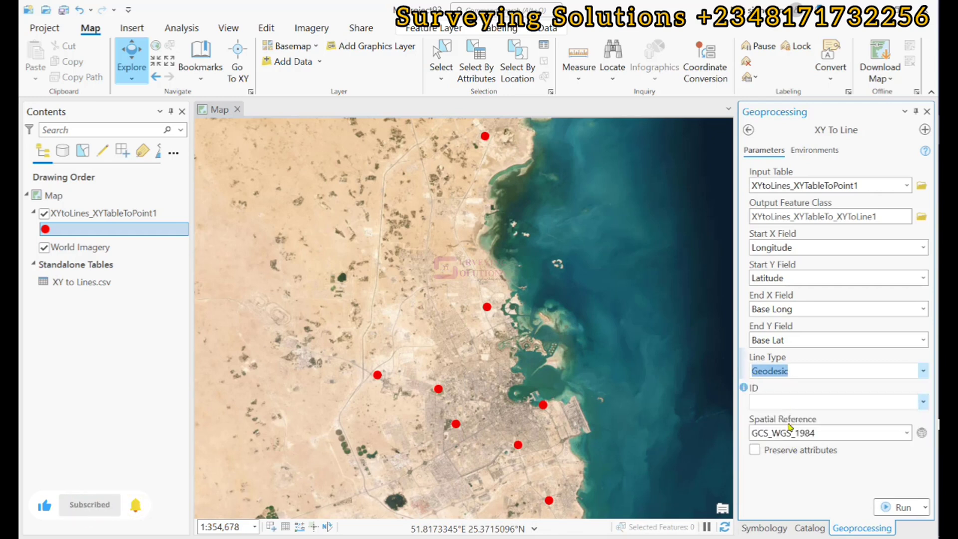
left_click(923, 402)
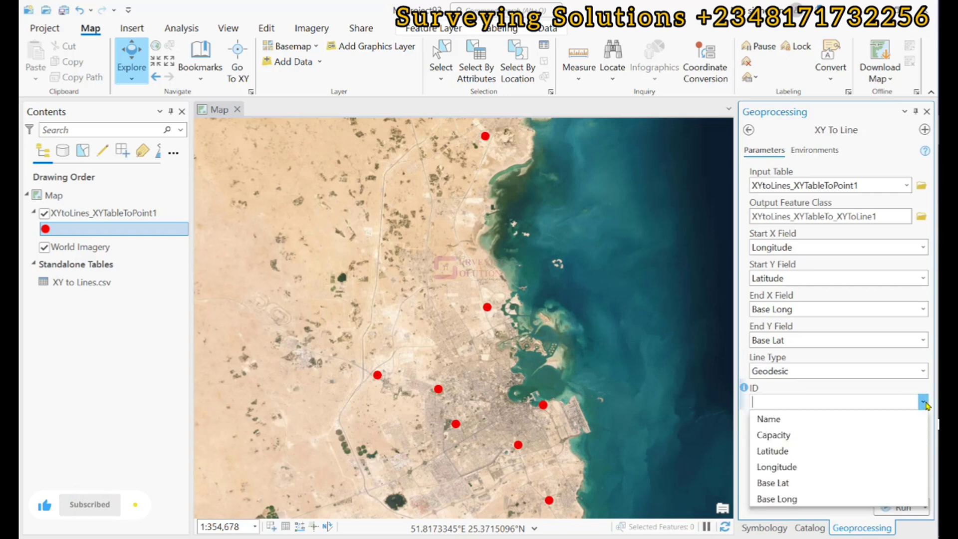
left_click(775, 422)
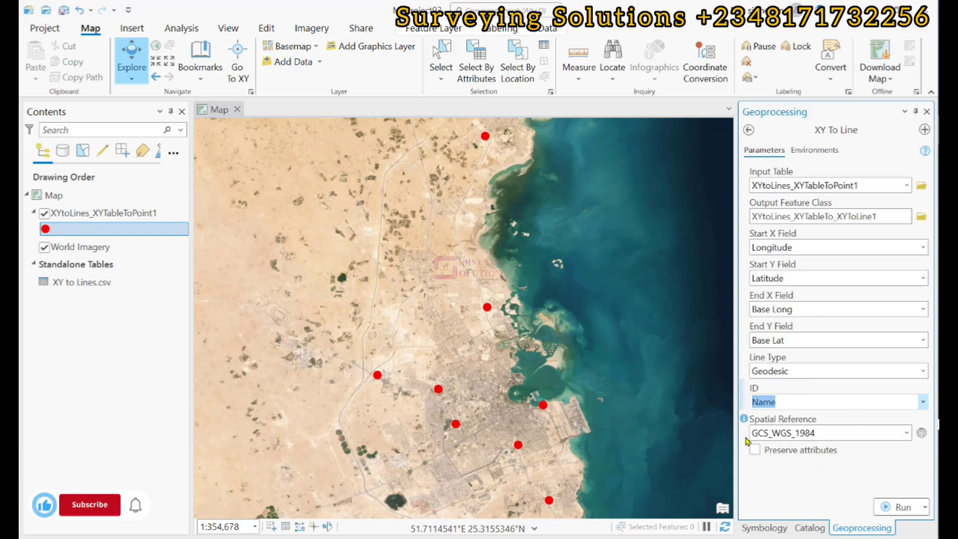
mouse_move(744, 451)
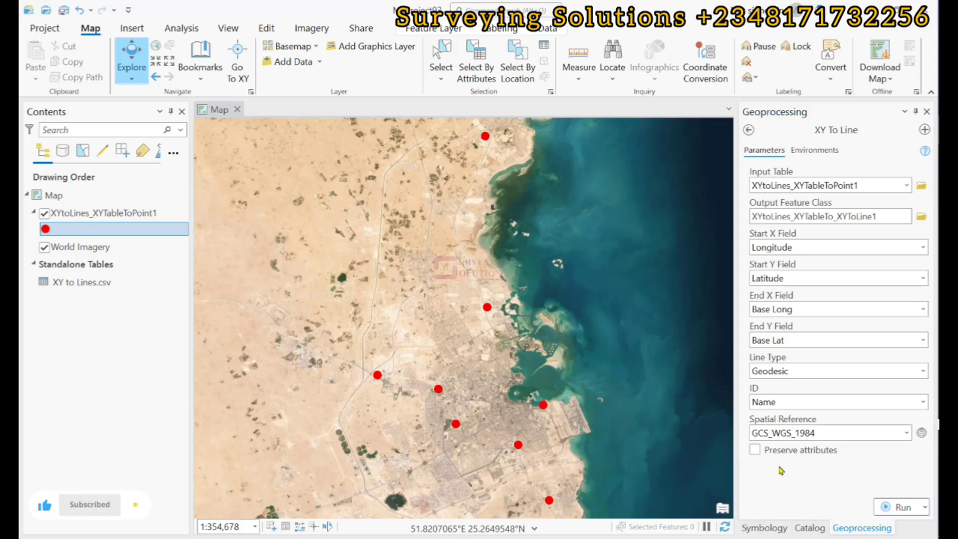
Step: Run XY To Line and close its run details and completed-with-warnings notice
left_click(892, 506)
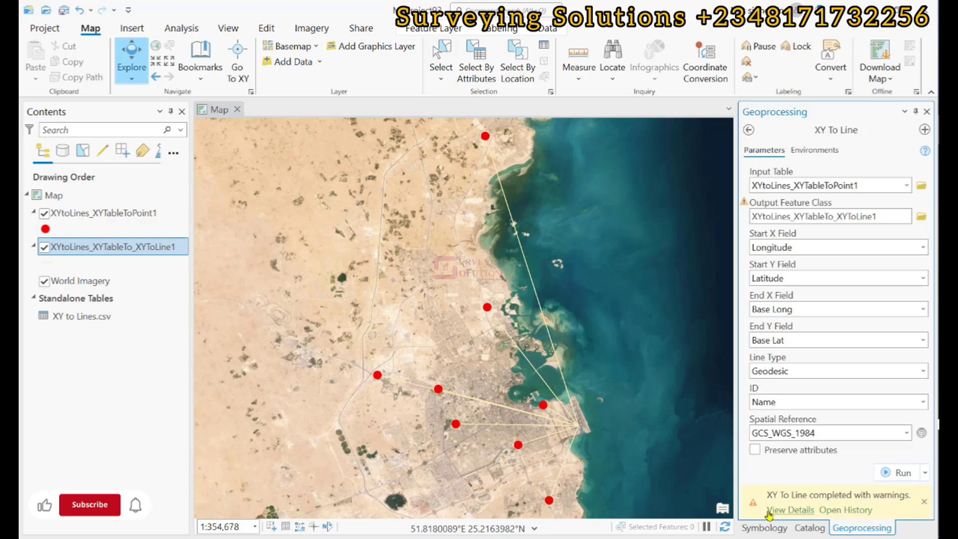
mouse_move(778, 509)
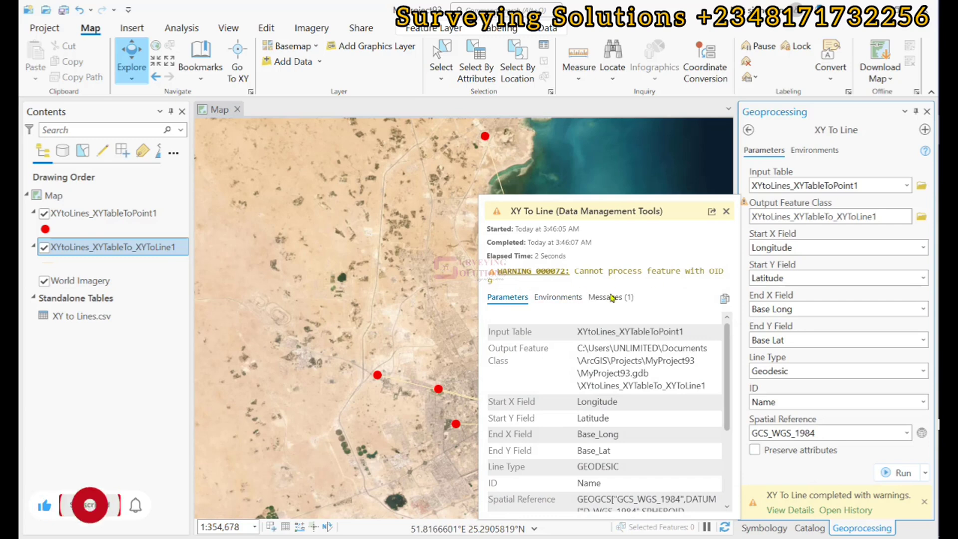
left_click(726, 212)
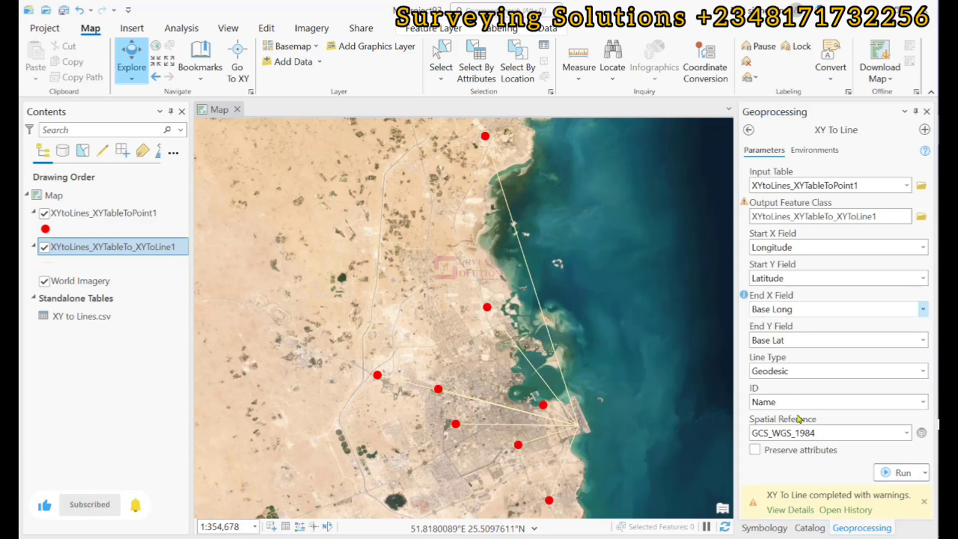
left_click(923, 501)
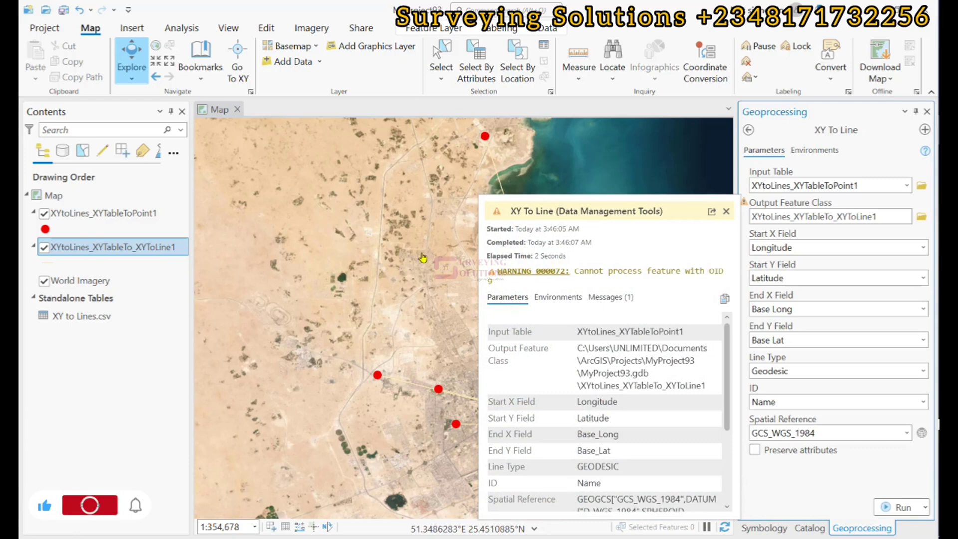
left_click(726, 211)
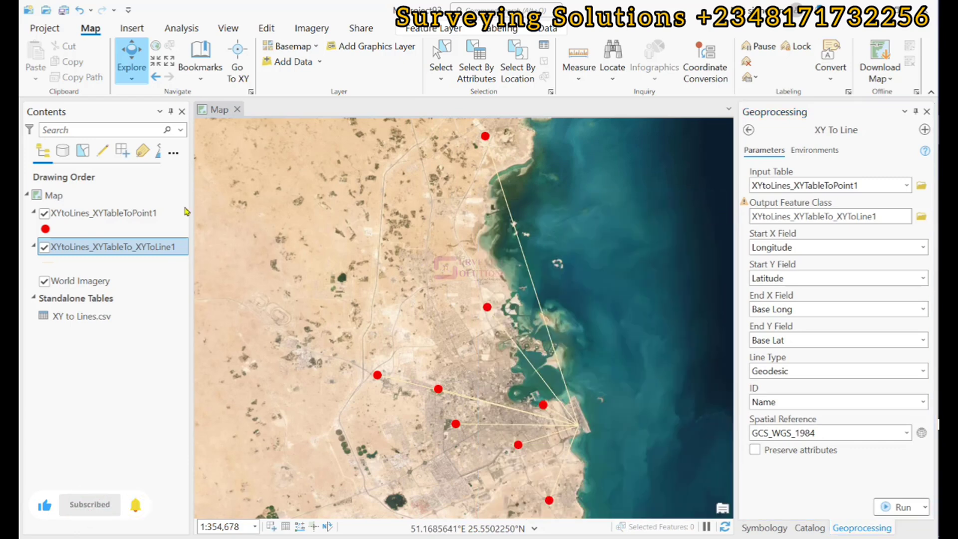
left_click(47, 263)
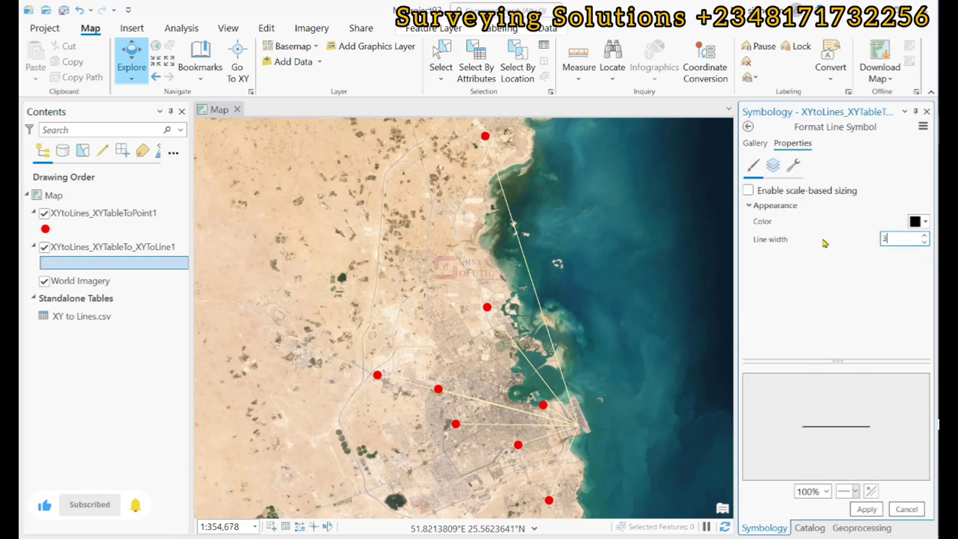
Step: Set the stadium-to-base line width to 3 pt
type("3")
key("Return")
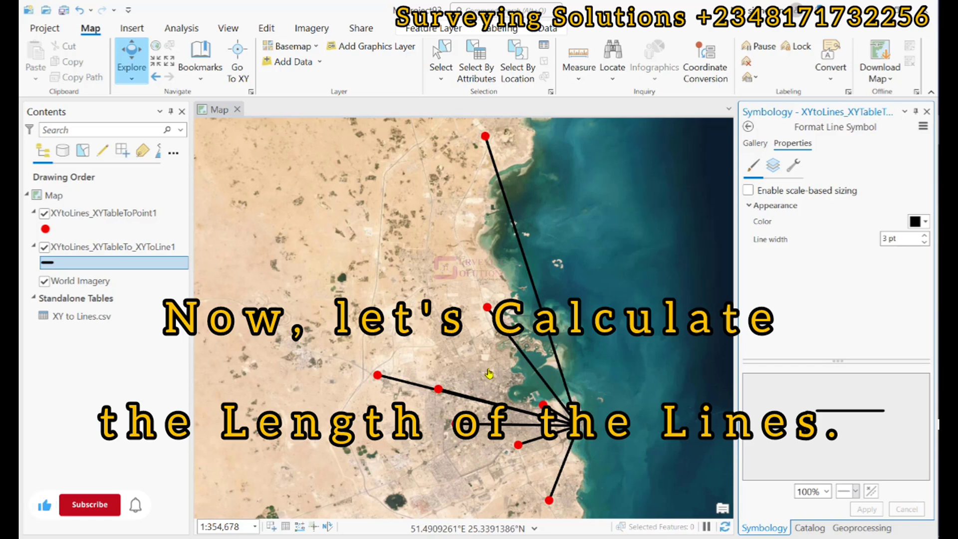
right_click(80, 214)
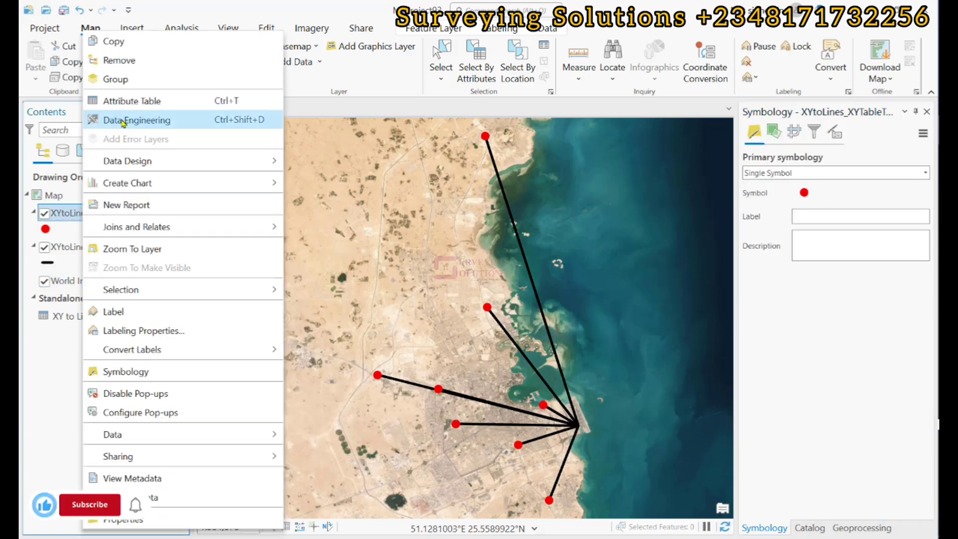
left_click(125, 101)
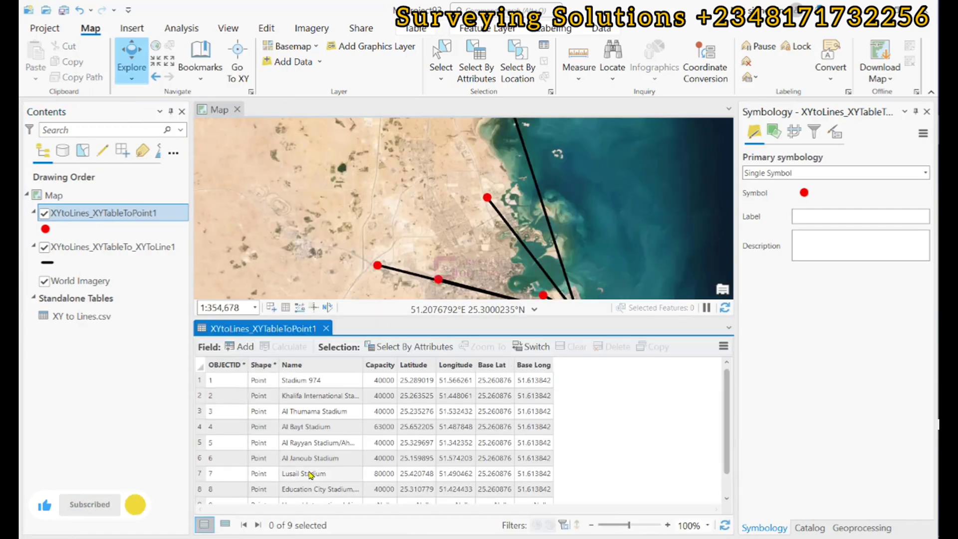
scroll(263, 471, "down", 2)
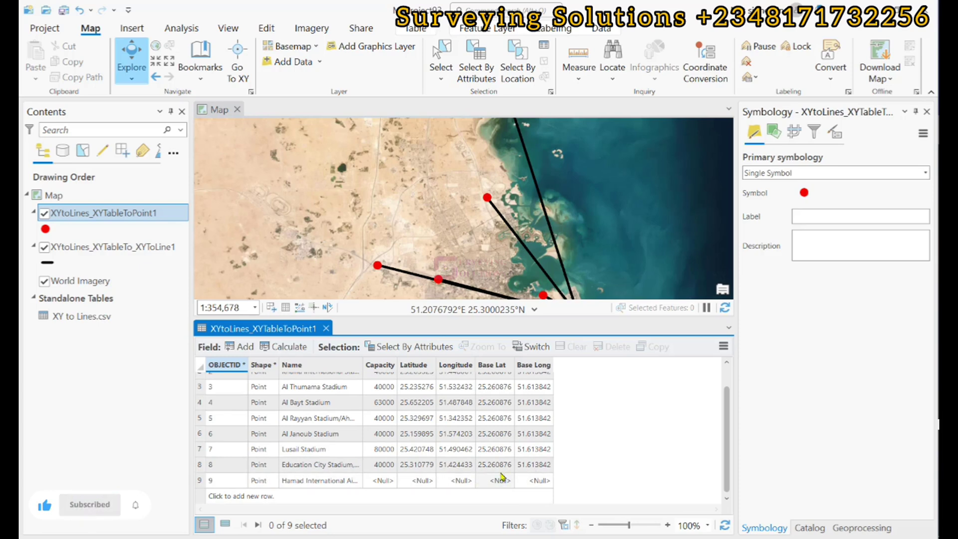
left_click(326, 328)
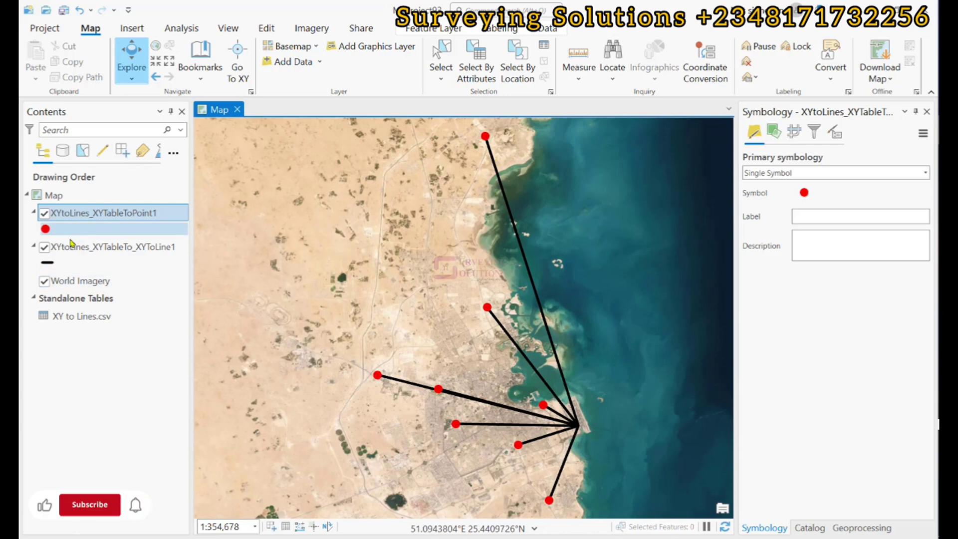
Step: Open the XYToLine1 layer's attribute table and add a new field row
left_click(82, 252)
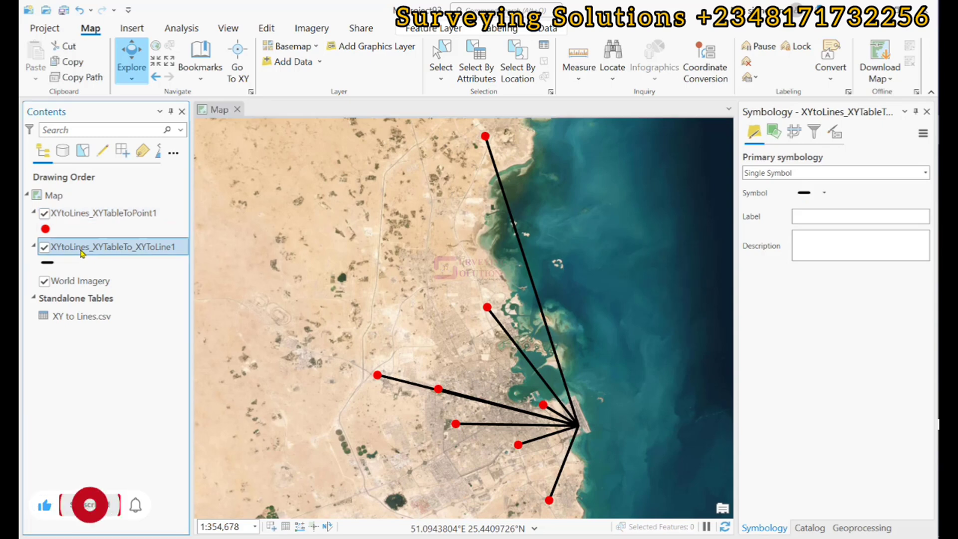
right_click(82, 252)
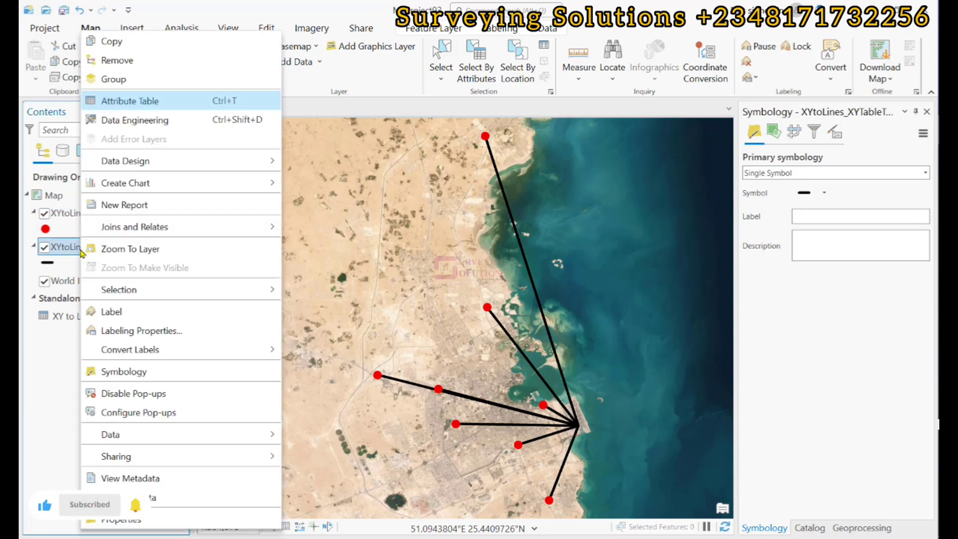
left_click(137, 102)
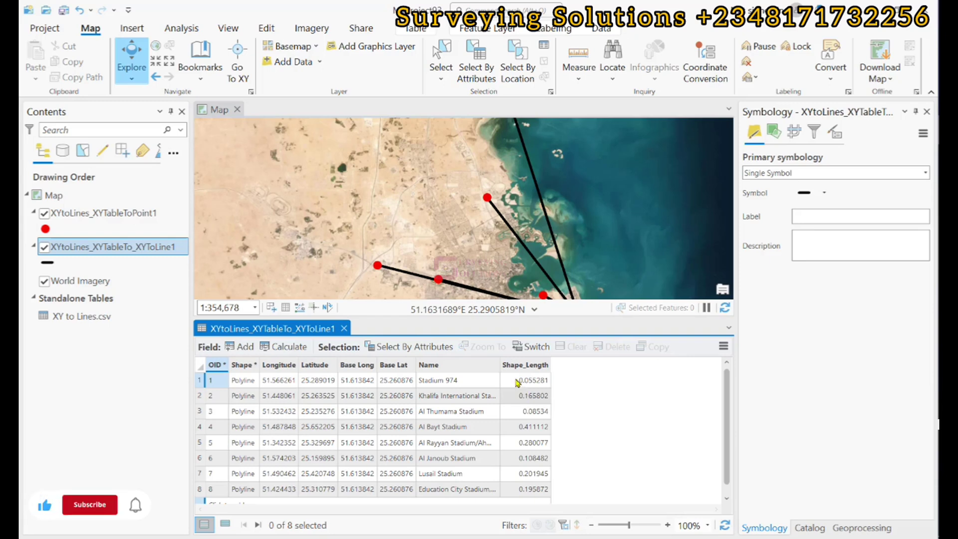
left_click(251, 350)
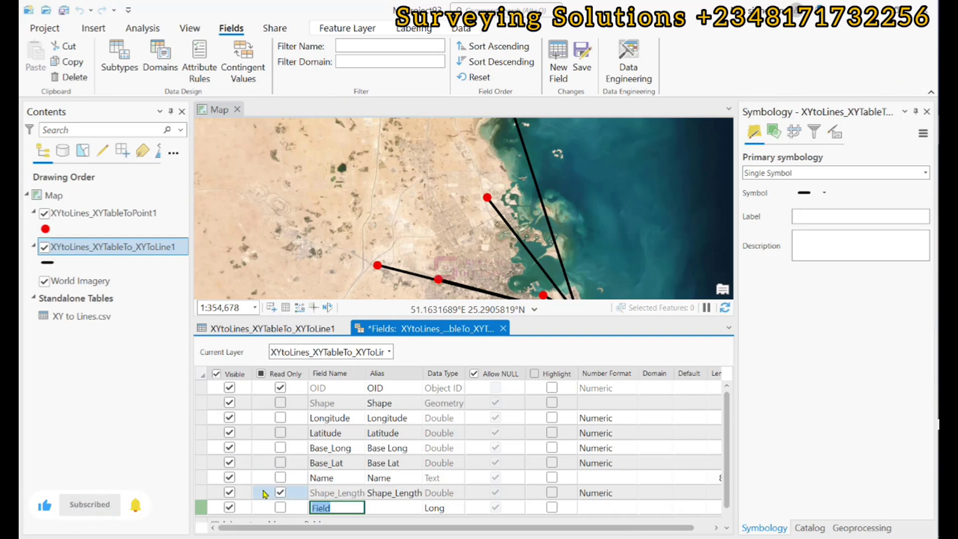
Step: Name the new field LENGTH with data type Double
type("LENGT")
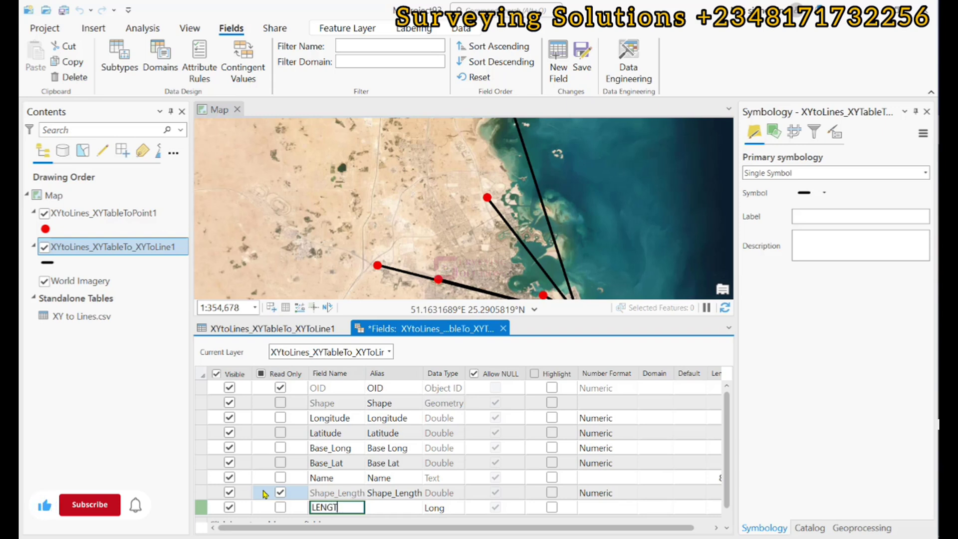
type("H")
left_click(438, 512)
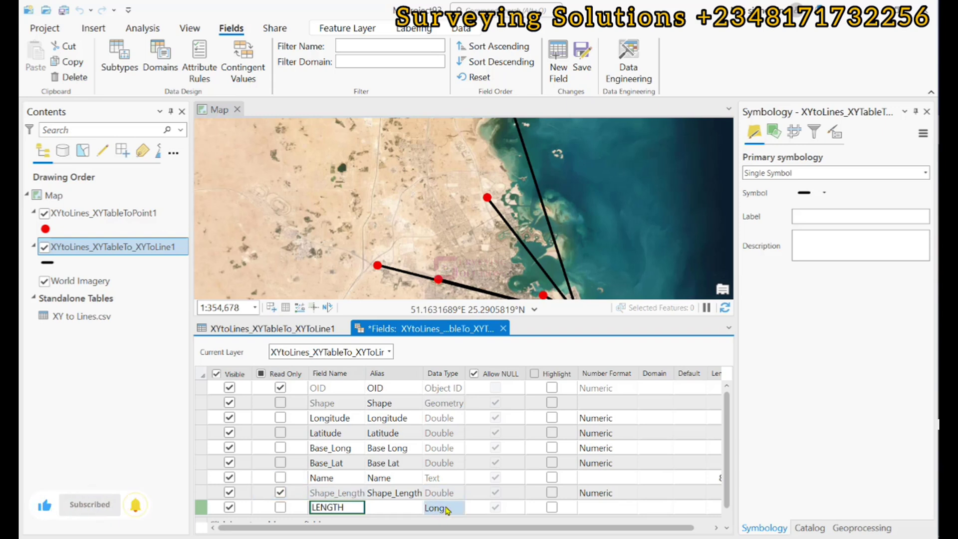
left_click(451, 509)
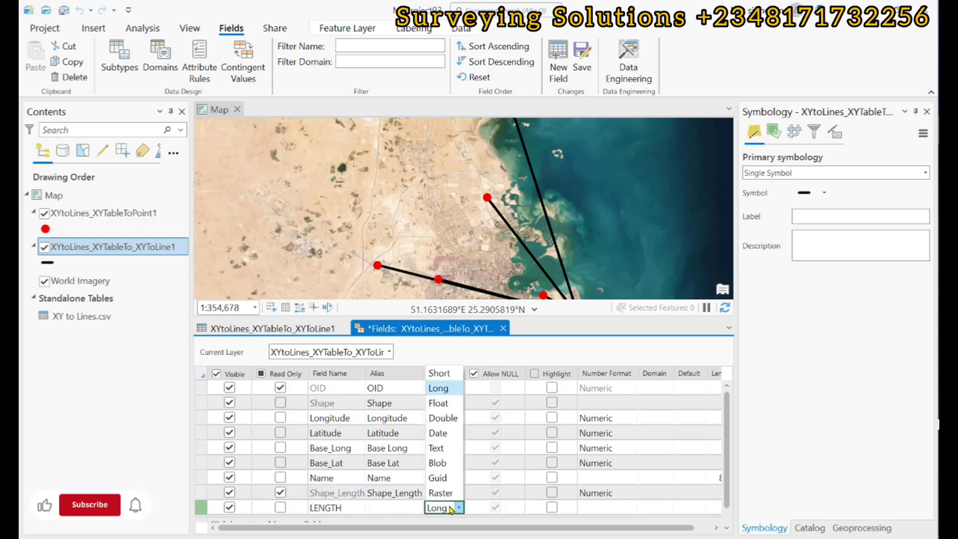
left_click(439, 418)
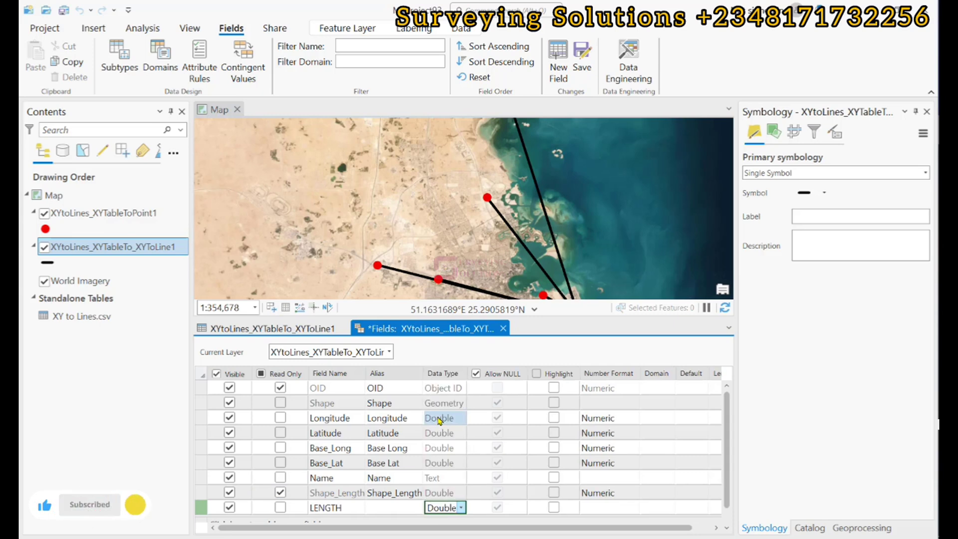
Step: Give LENGTH a Numeric number format with 3 decimal places and save the field
left_click(607, 507)
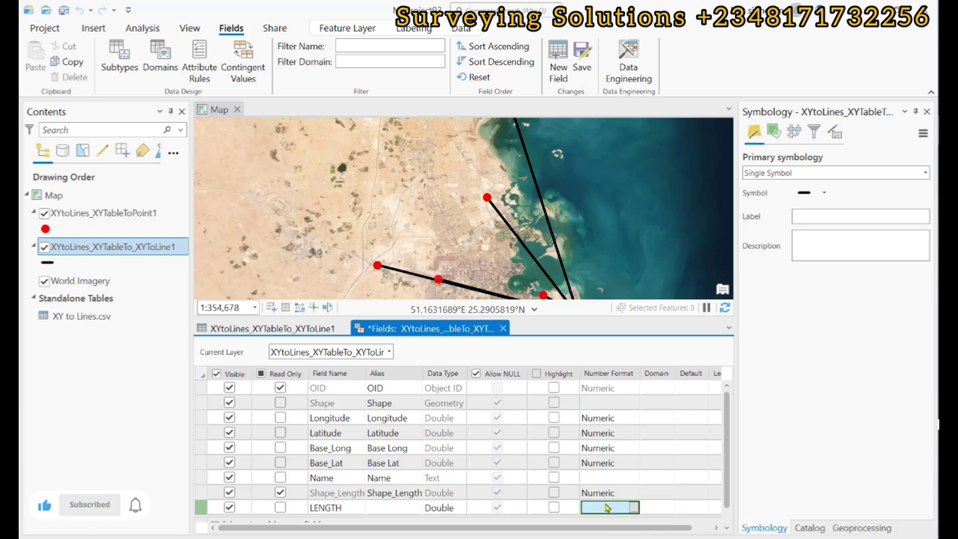
left_click(633, 507)
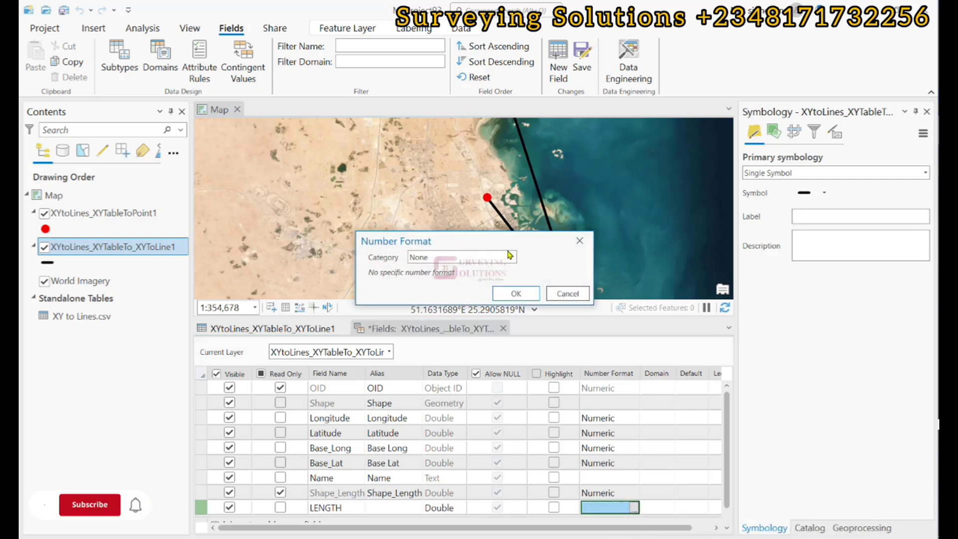
left_click(512, 257)
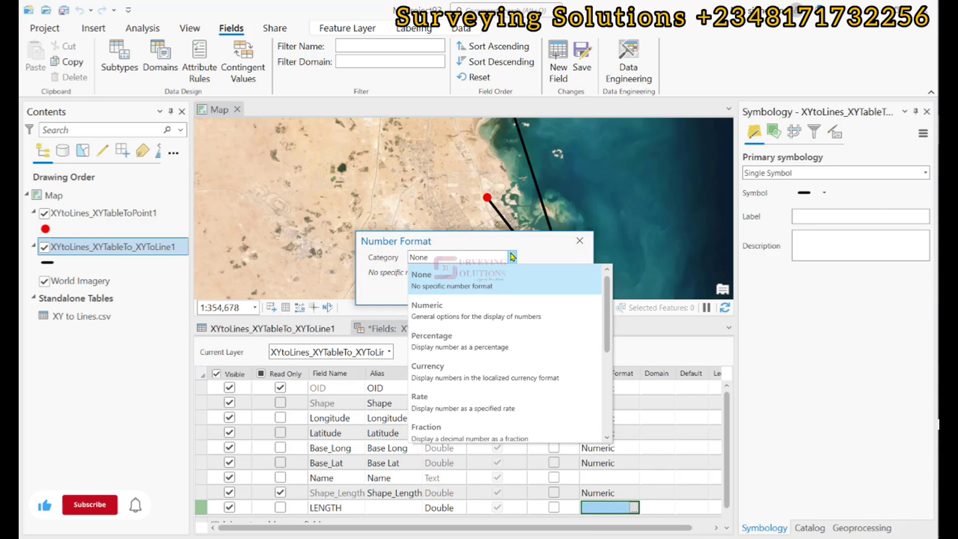
left_click(480, 310)
double_click(463, 293)
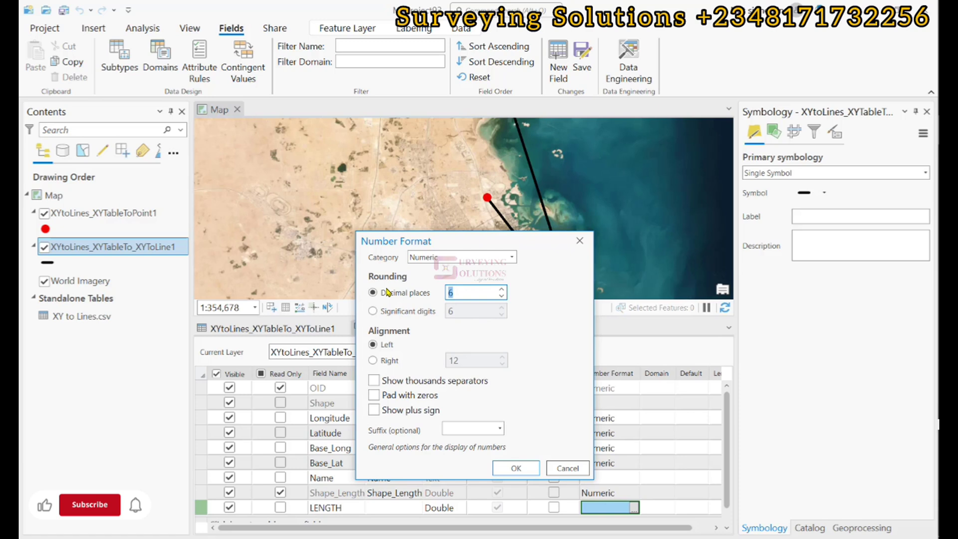
type("3")
left_click(522, 469)
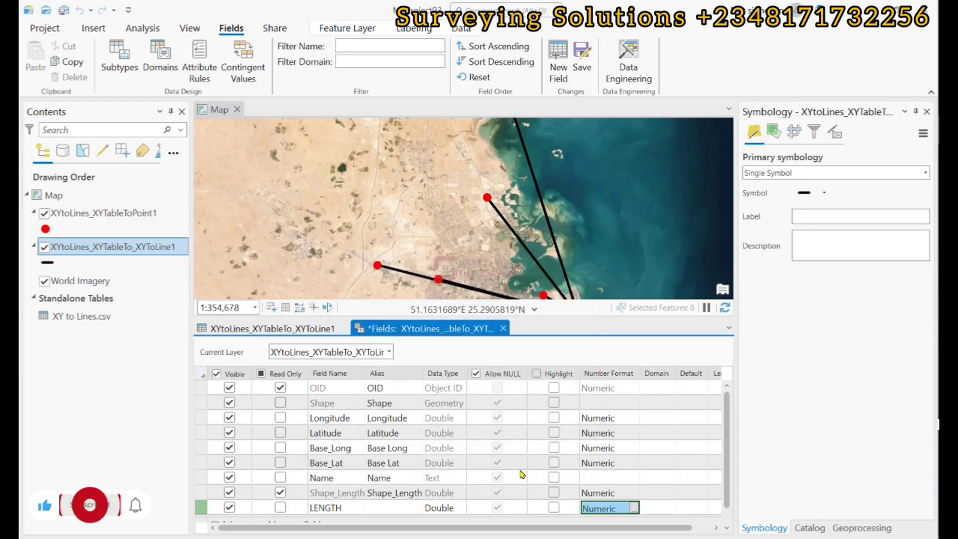
right_click(206, 507)
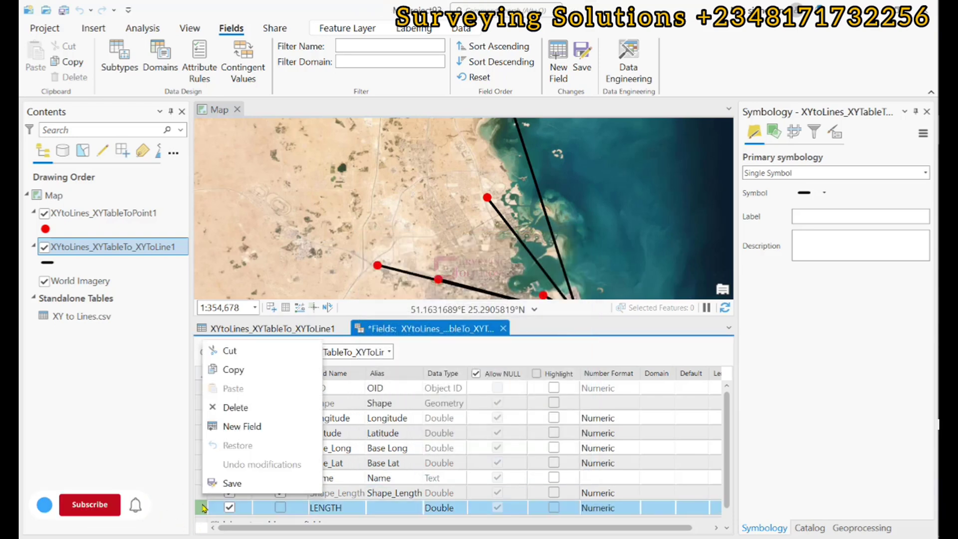
left_click(231, 482)
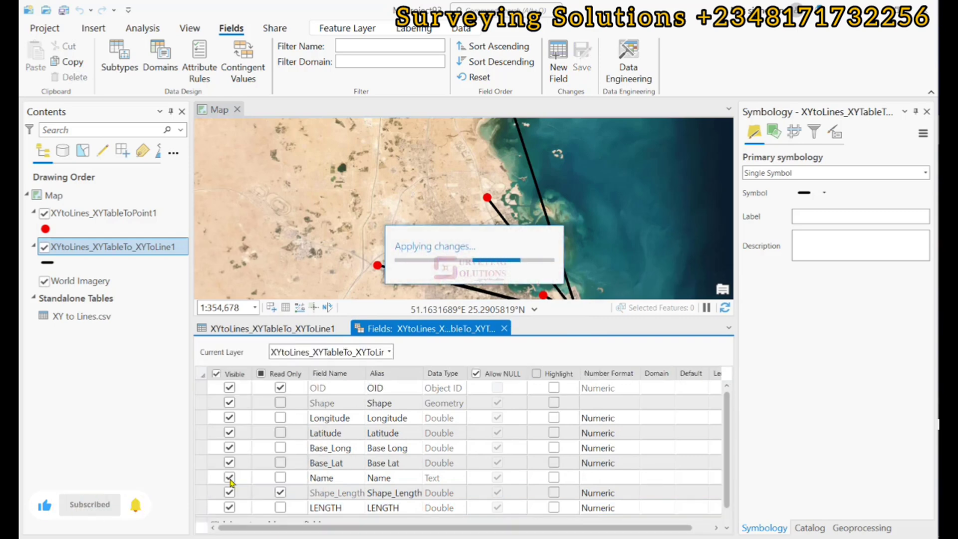
Step: Open Calculate Geometry from the LENGTH column header in the stadium lines attribute table
left_click(281, 329)
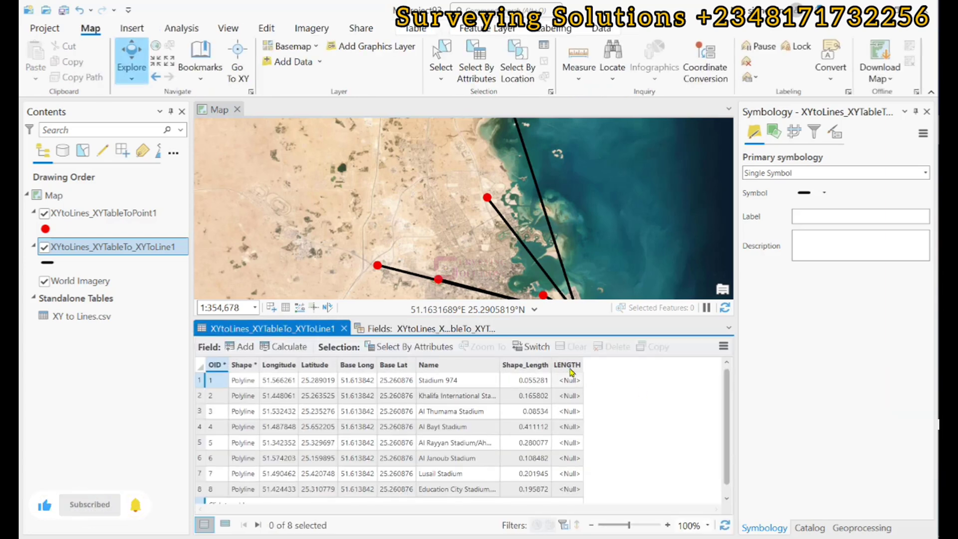
right_click(569, 367)
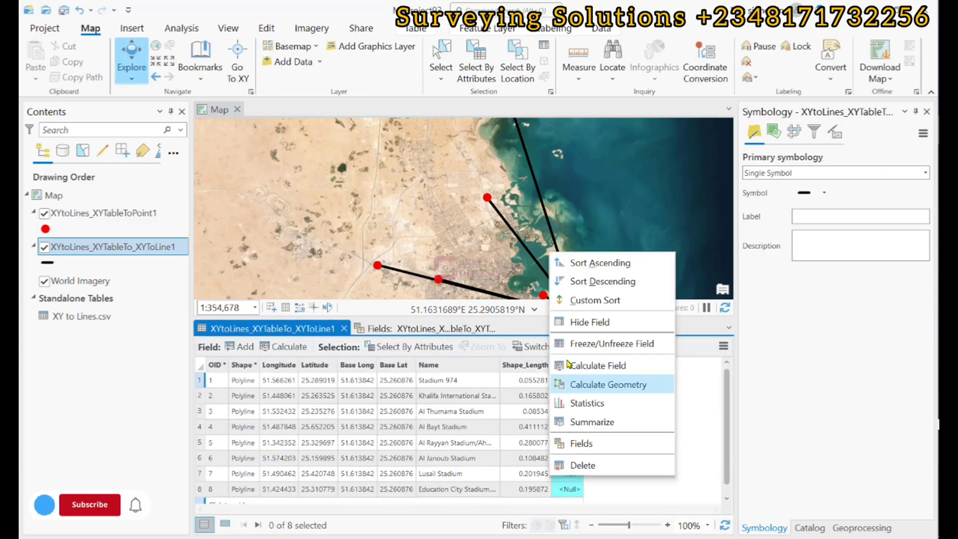
left_click(597, 387)
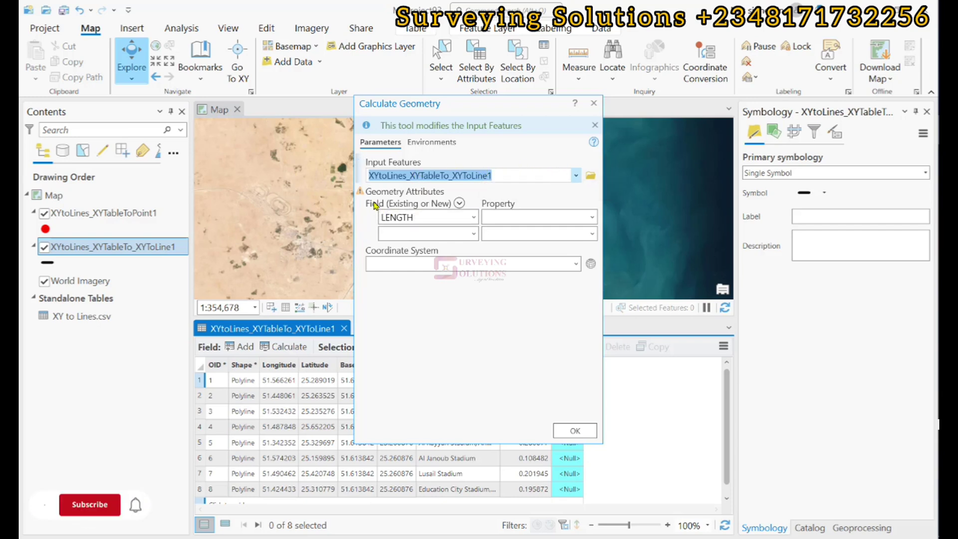
Step: Fill LENGTH with Length (geodesic) in Meters, using the lines layer's GCS_WGS_1984 coordinate system
left_click(474, 217)
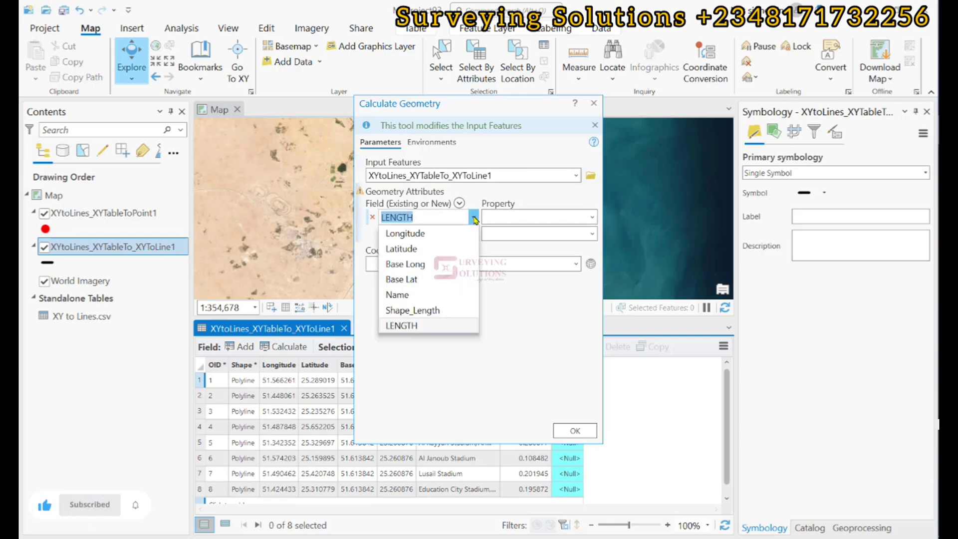
left_click(403, 325)
left_click(592, 218)
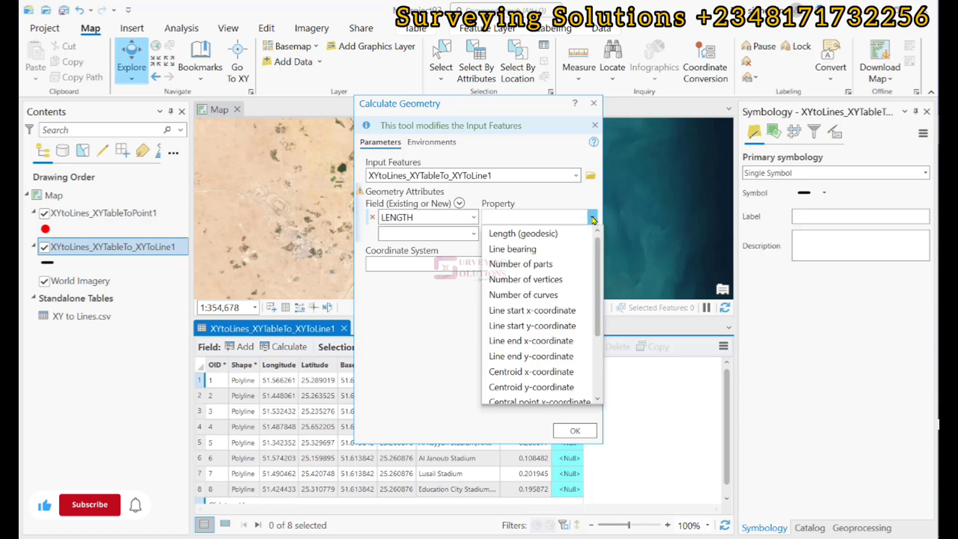
left_click(536, 233)
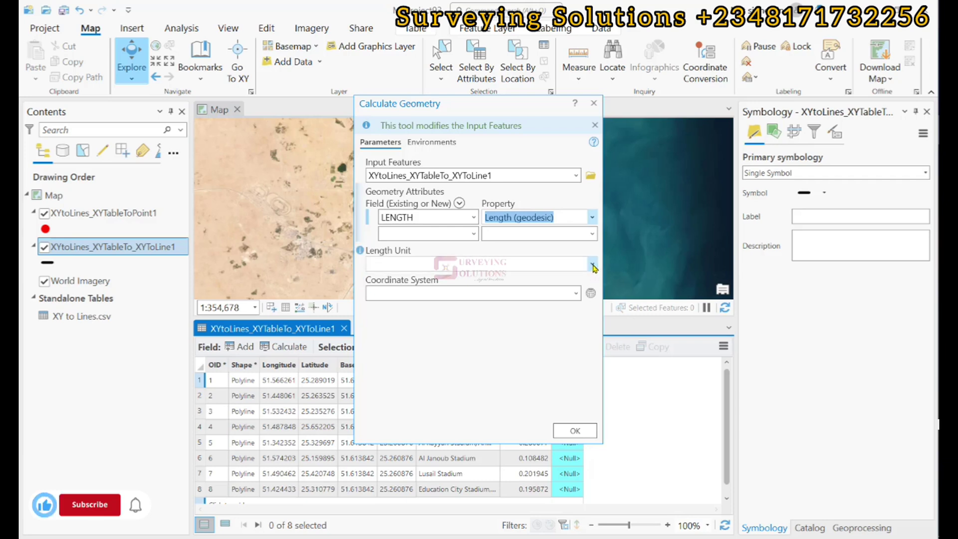
left_click(593, 265)
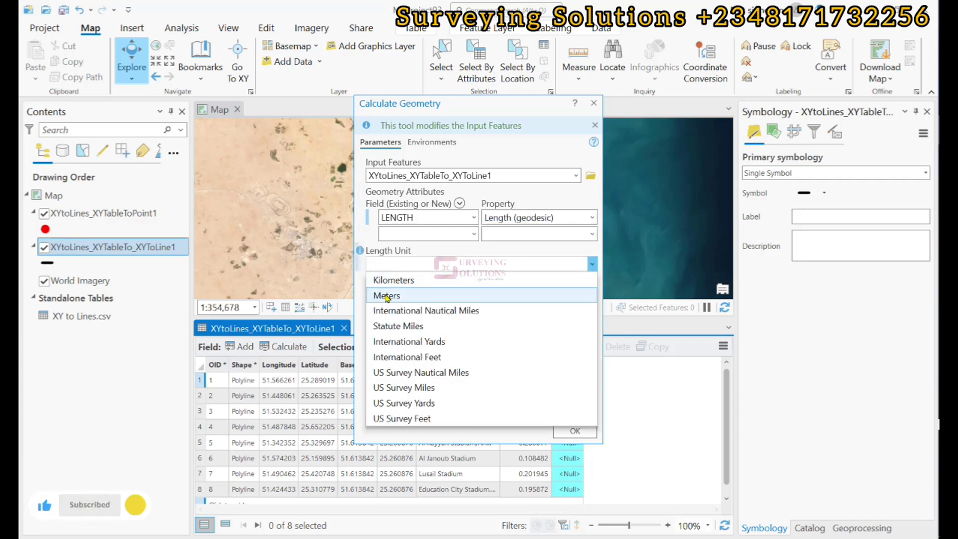
left_click(387, 296)
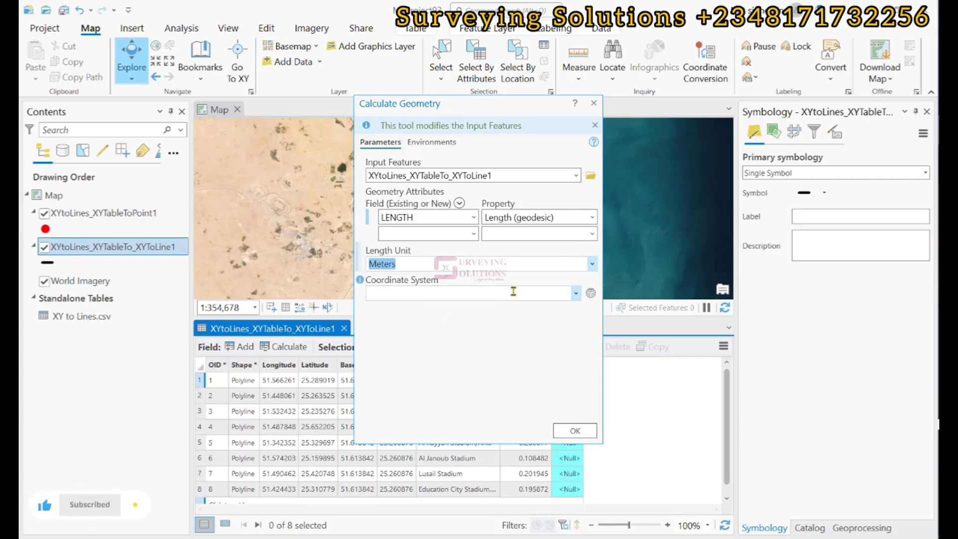
left_click(577, 296)
left_click(577, 296)
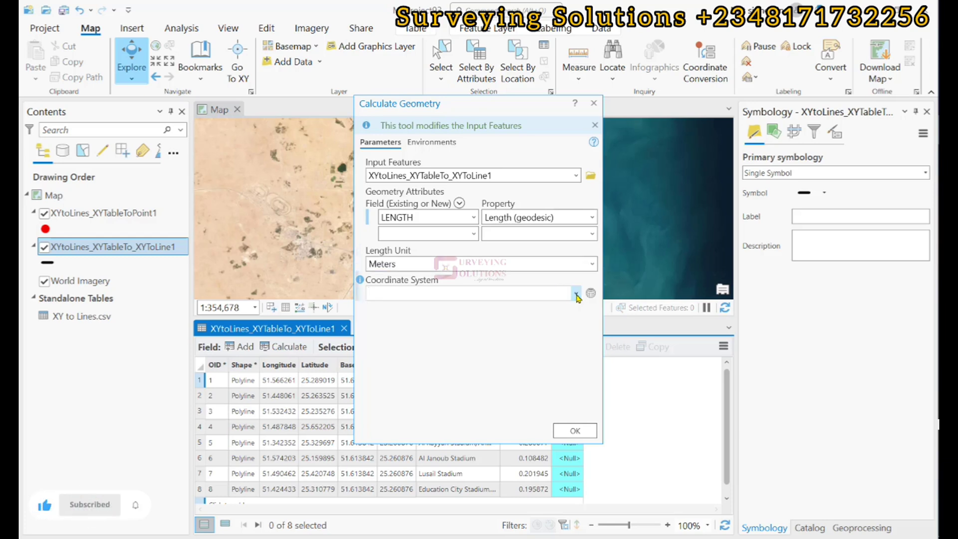
left_click(576, 296)
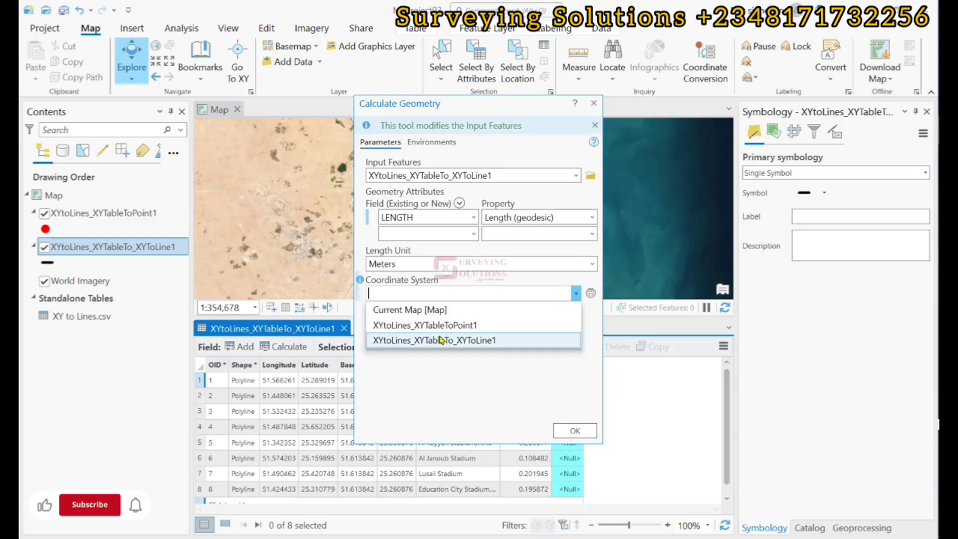
left_click(440, 340)
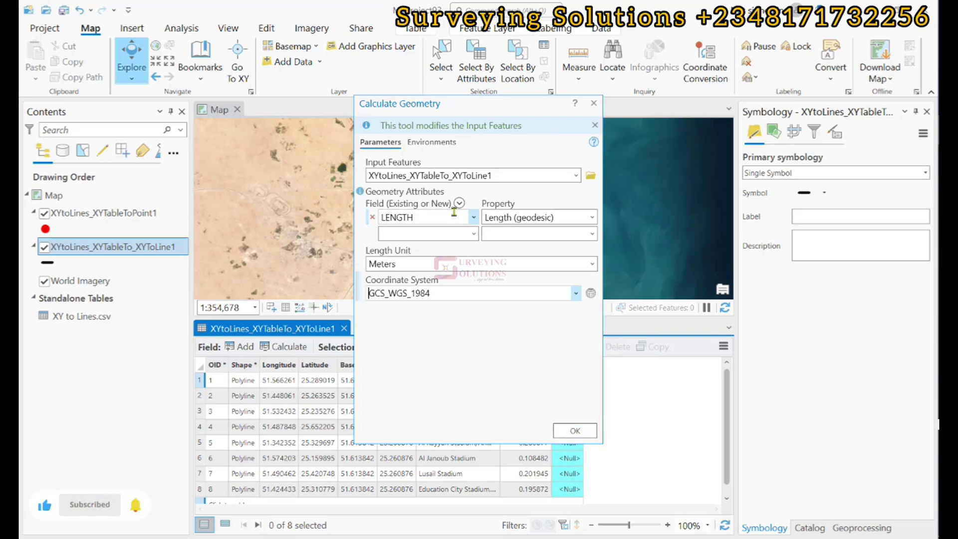
left_click(573, 430)
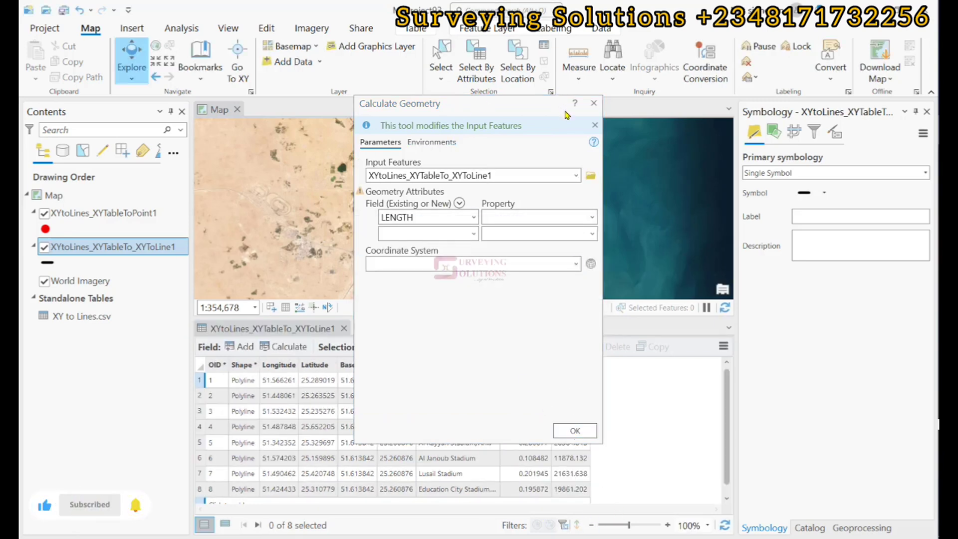
left_click(594, 104)
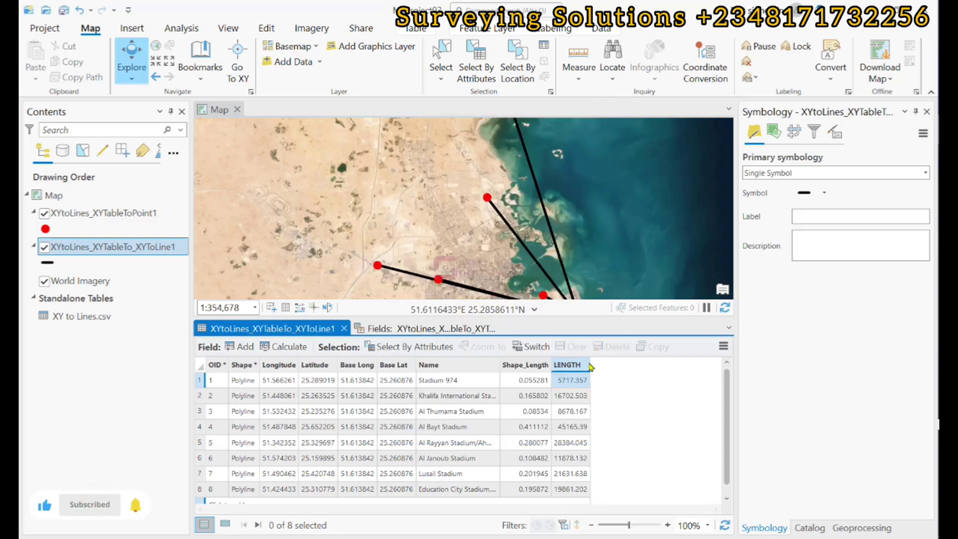
Step: Widen the LENGTH and Name columns, and zoom the map in on the base point
left_click_drag(589, 366, 634, 363)
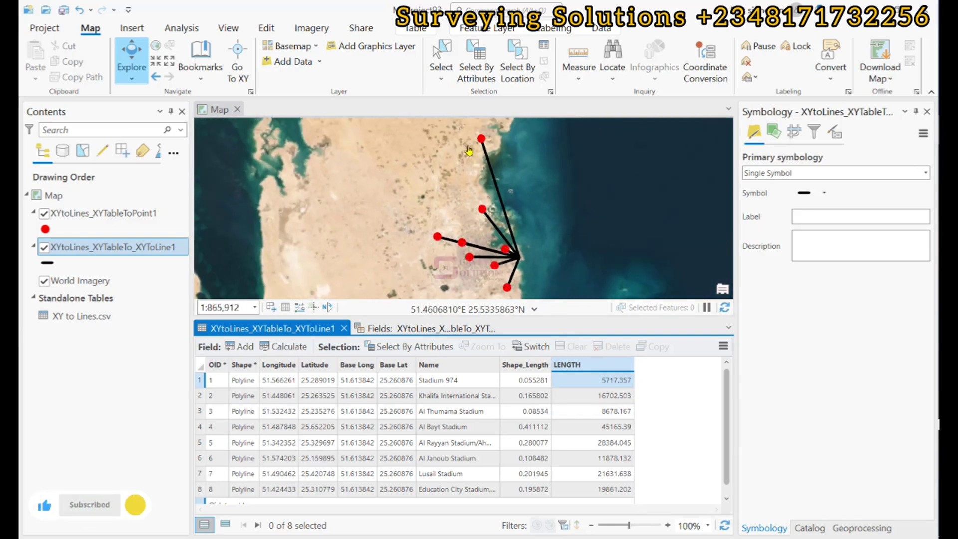
scroll(515, 251, "up", 3)
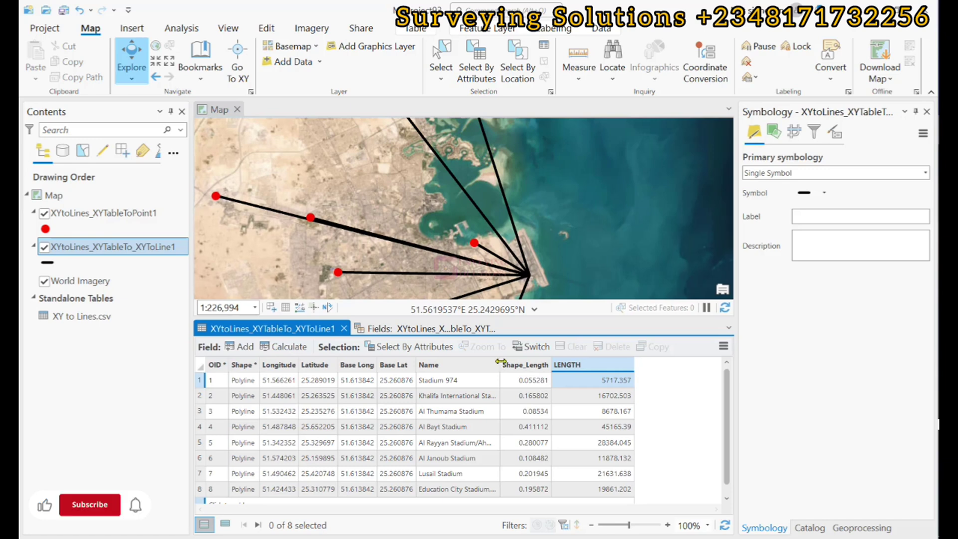
left_click_drag(499, 364, 535, 364)
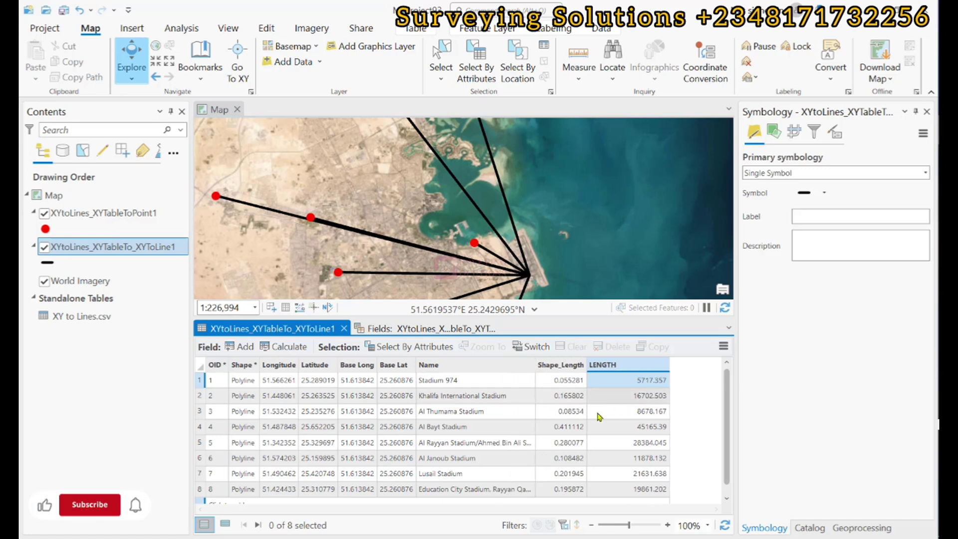
scroll(527, 432, "down", 1)
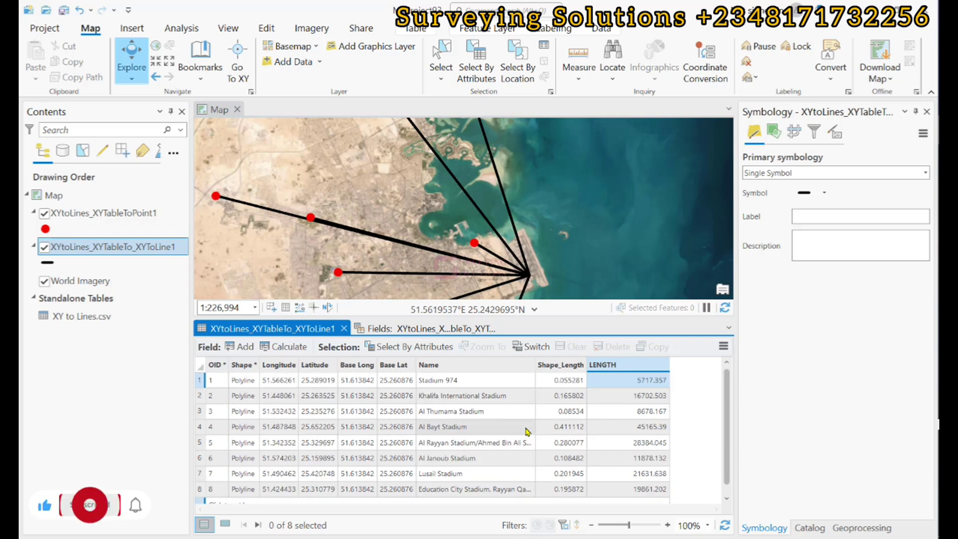
scroll(526, 432, "up", 1)
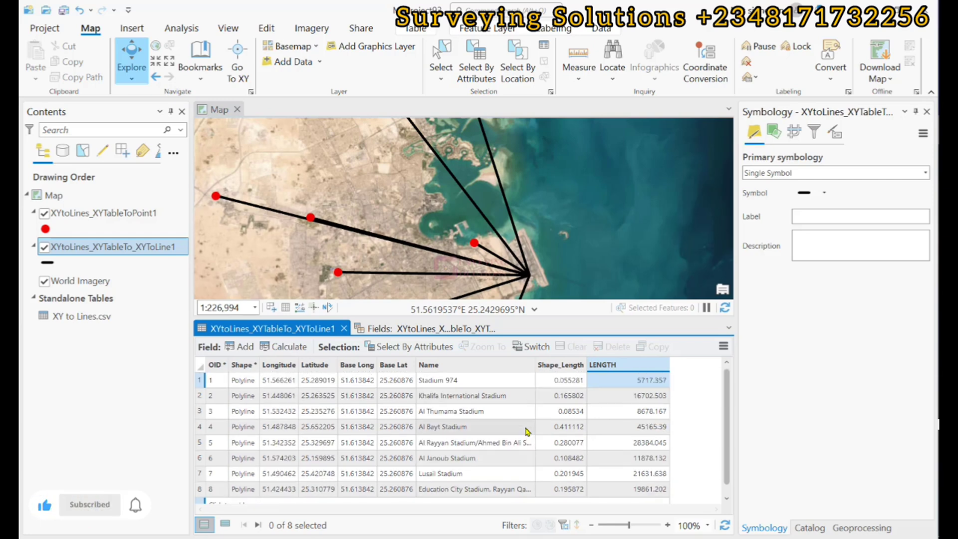
Step: Close the Fields view, then pan and zoom the map to frame all eight stadium lines
left_click(437, 329)
left_click(504, 328)
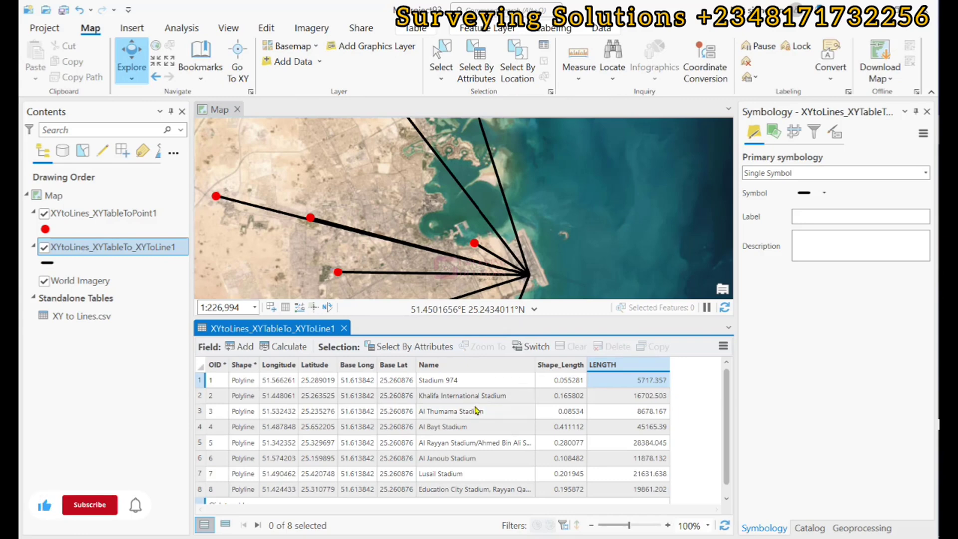
scroll(488, 214, "down", 3)
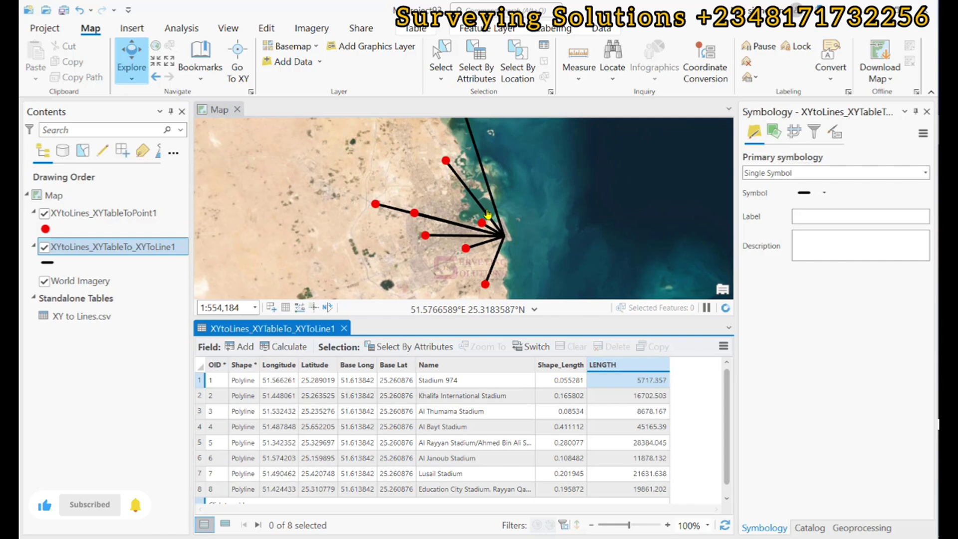
scroll(488, 215, "down", 2)
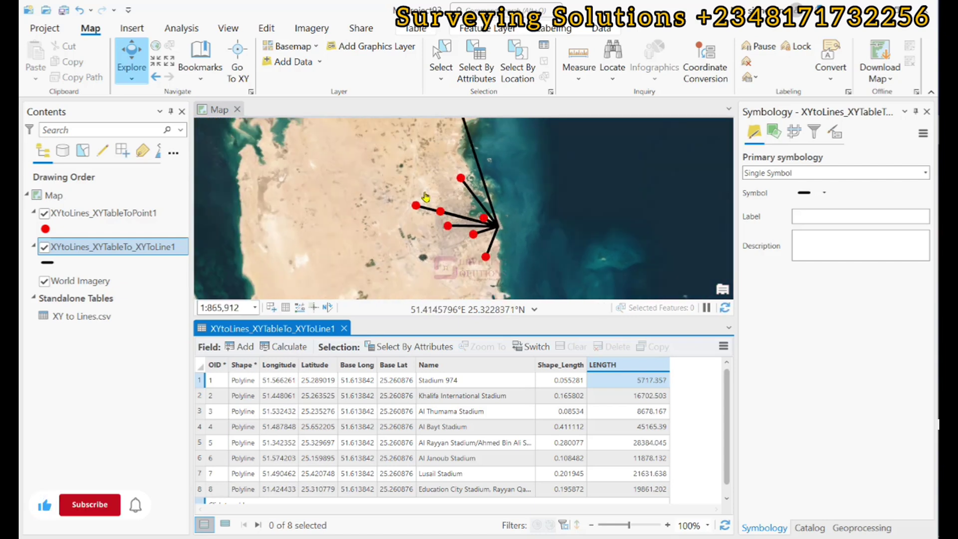
left_click_drag(428, 171, 408, 228)
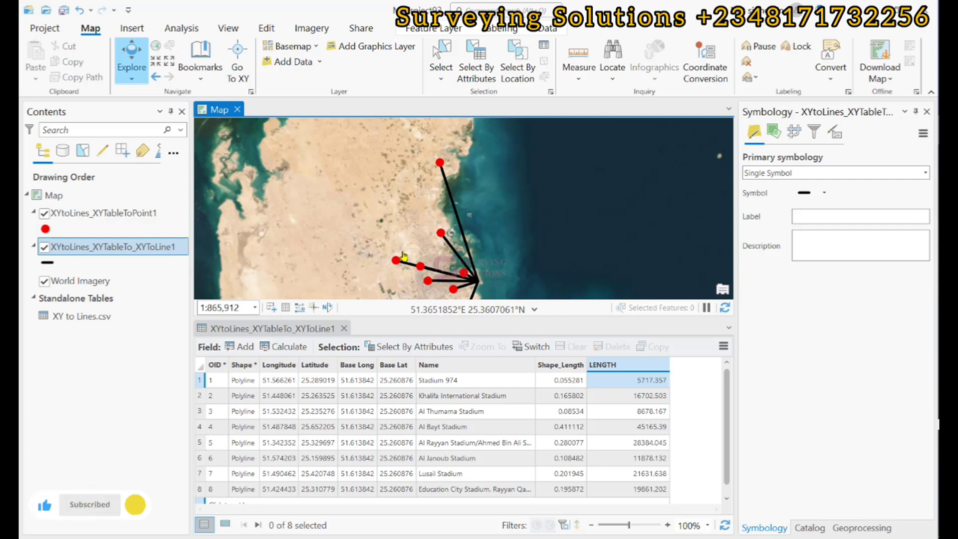
left_click_drag(404, 255, 408, 198)
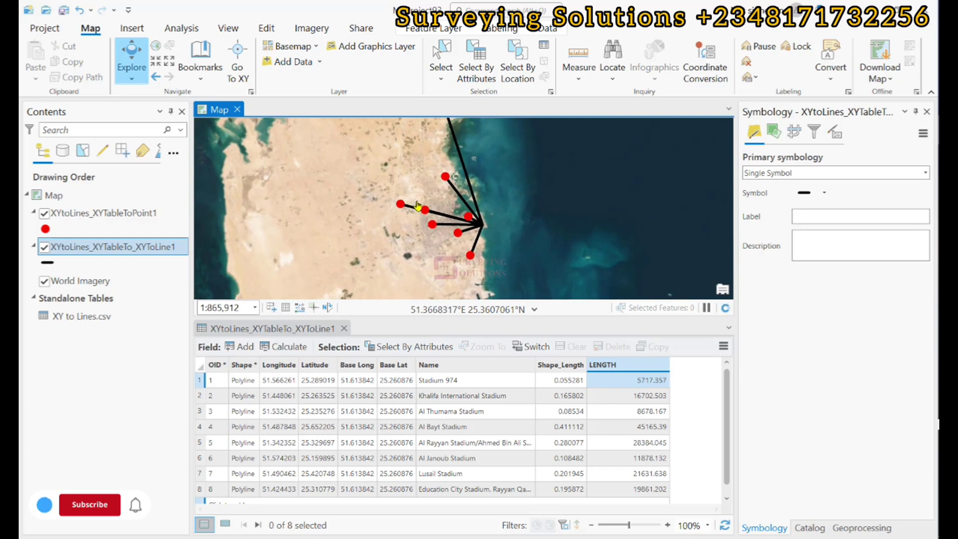
scroll(418, 205, "up", 3)
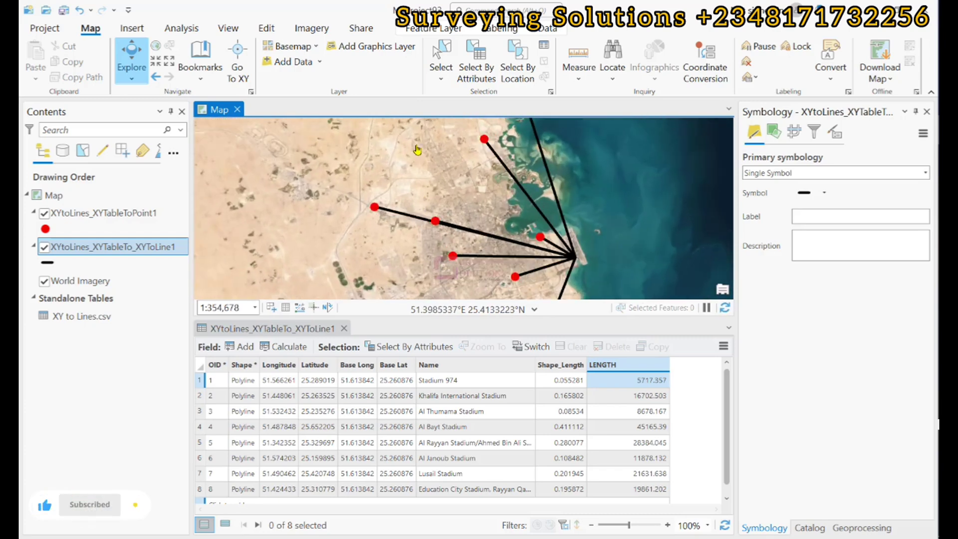
left_click_drag(440, 158, 415, 203)
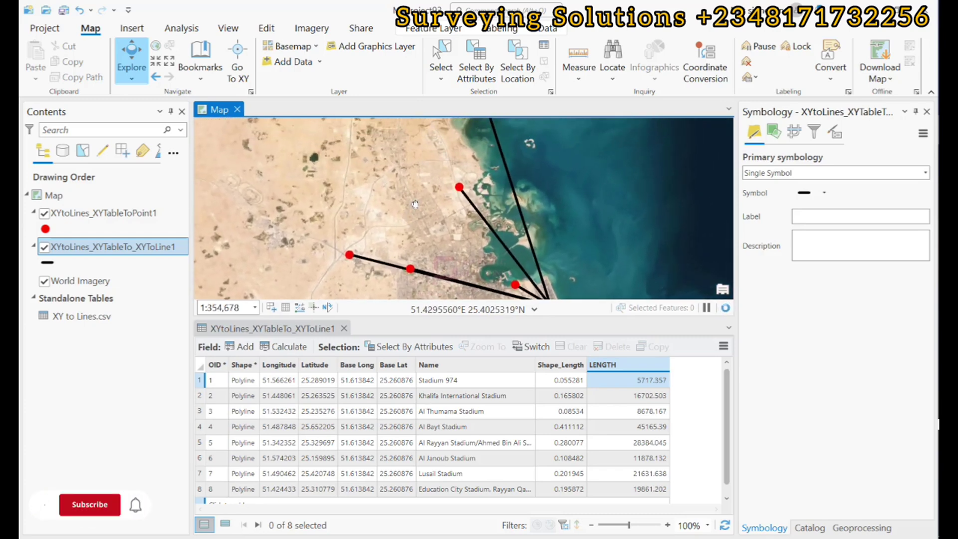